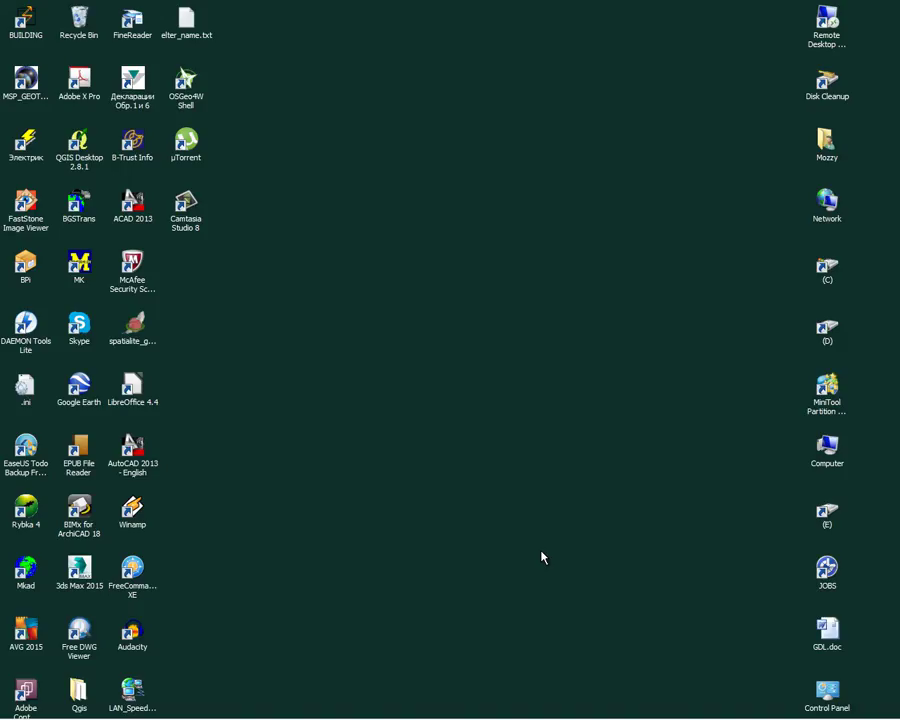
- Restore the 'QGIS 2.8.1-Wien - STRo' window from its taskbar preview
mouse_move(572, 712)
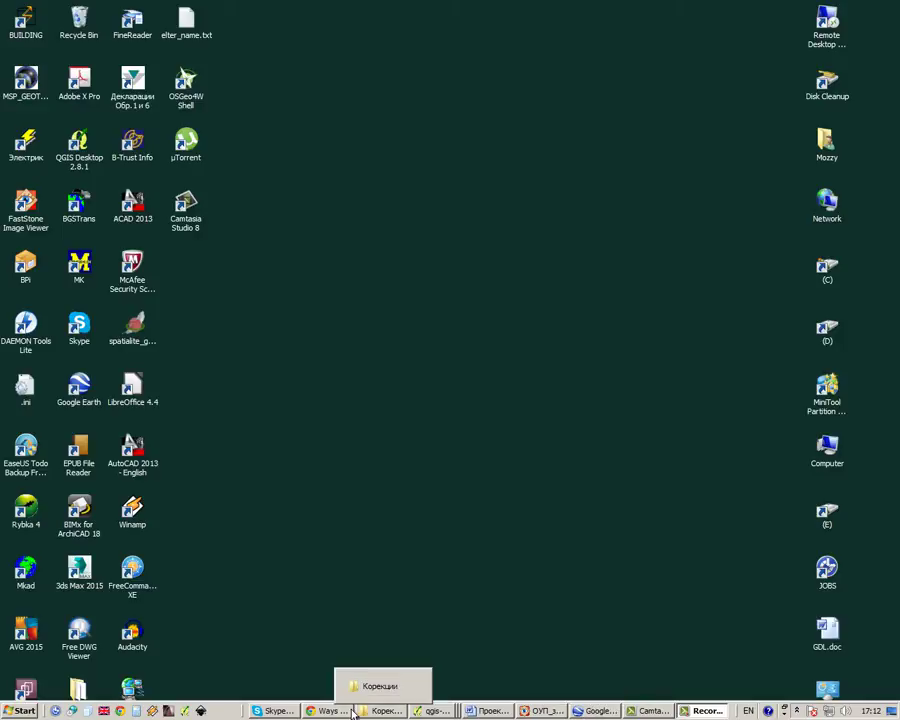
mouse_move(340, 713)
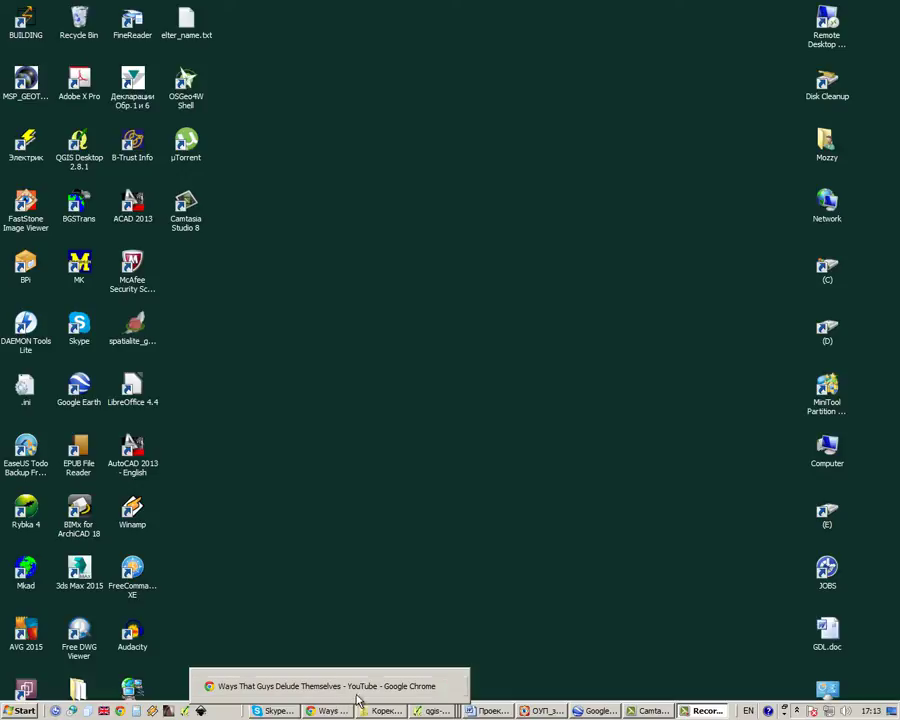
mouse_move(430, 711)
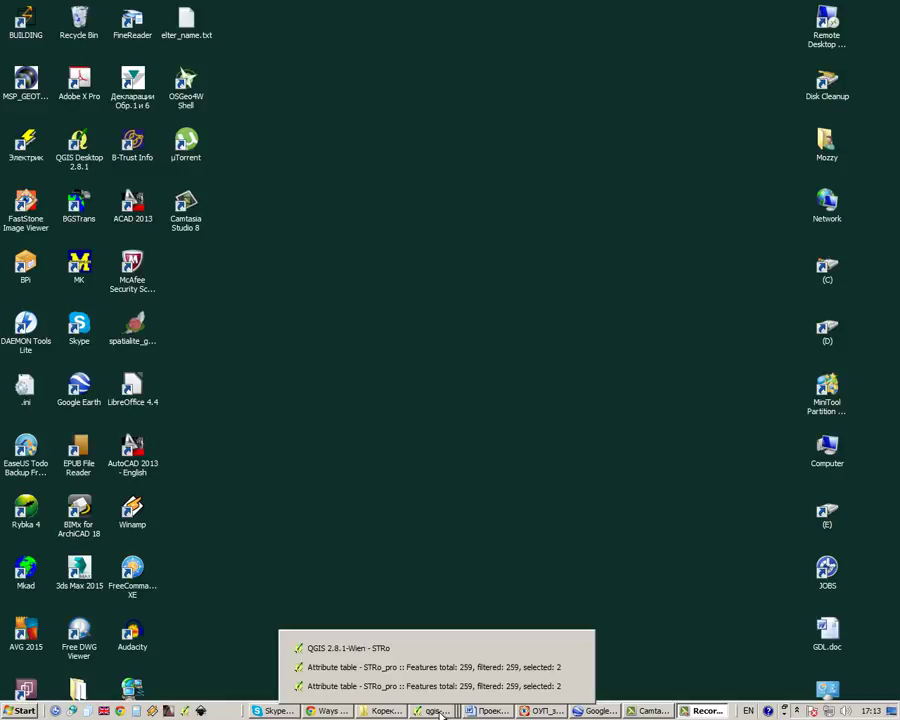
left_click(435, 649)
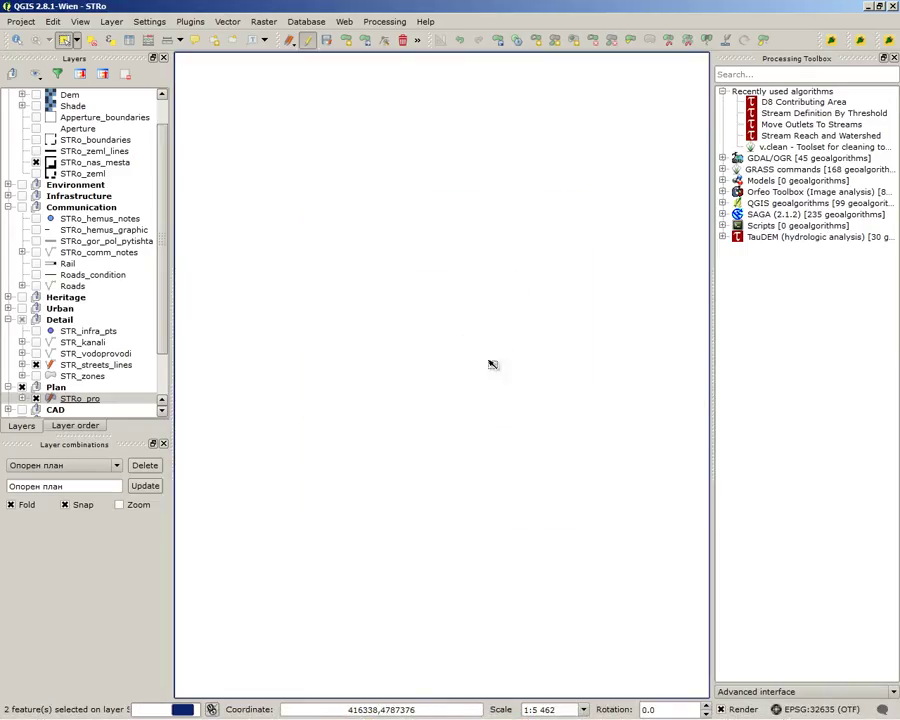
- Zoom the map to 1:2 731 so the brown parcels near the town label fill the view
scroll(456, 412, "up", 2)
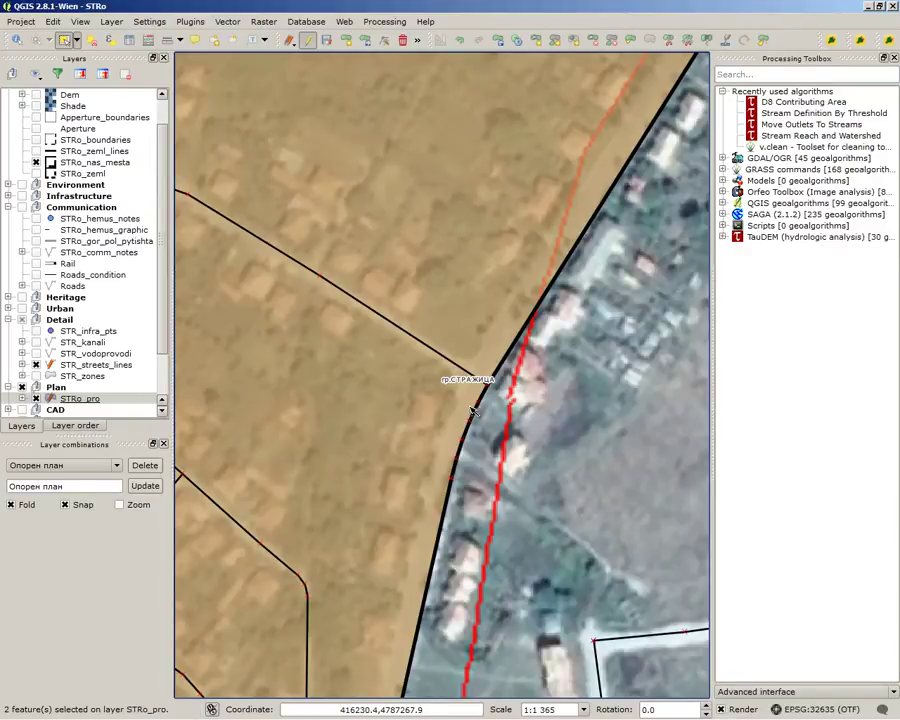
scroll(520, 372, "down", 1)
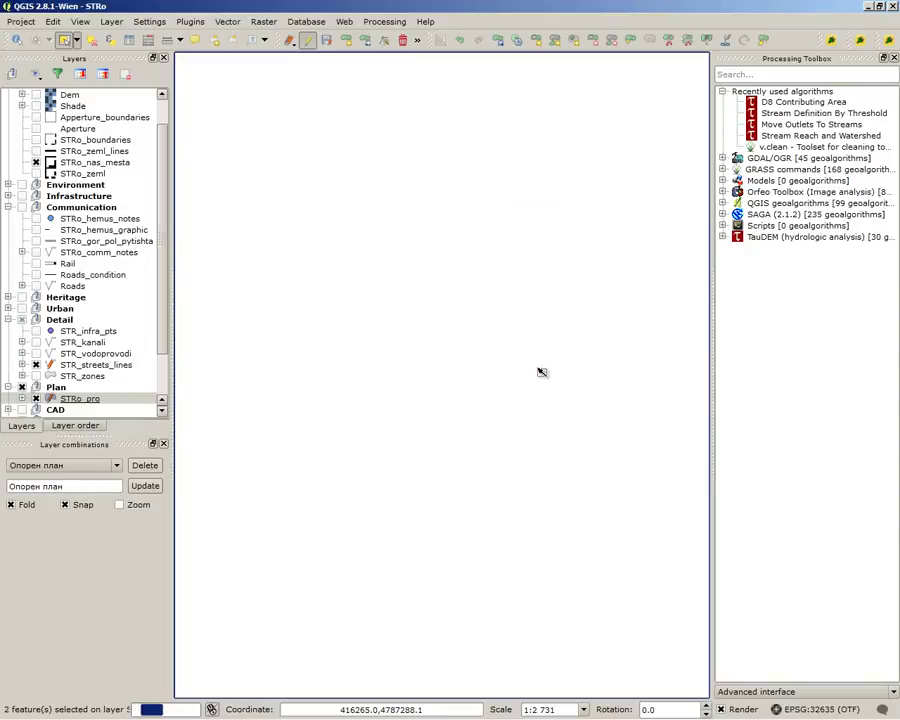
scroll(521, 379, "down", 1)
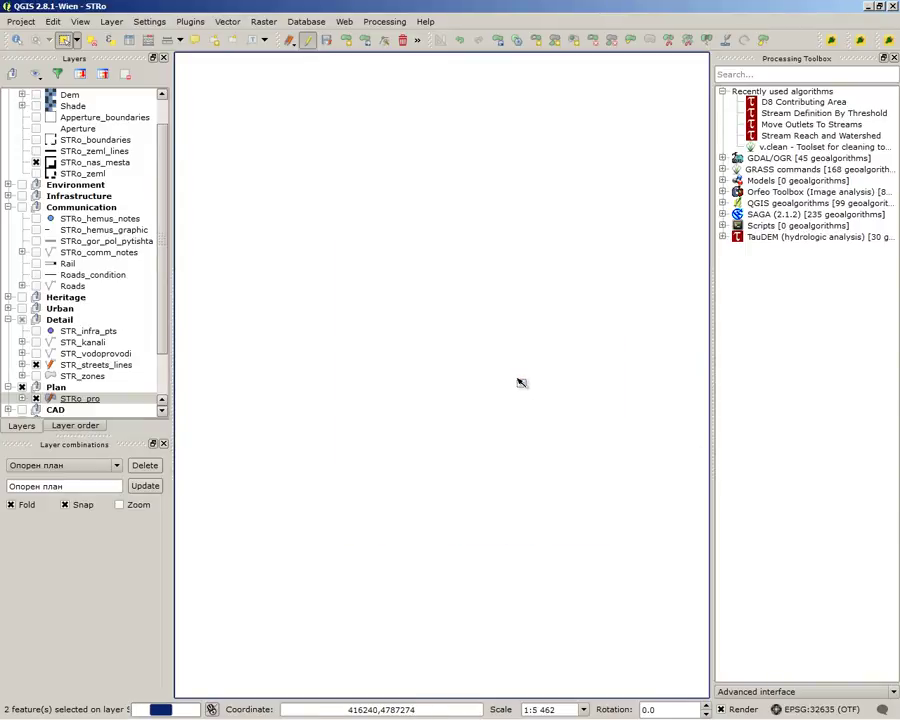
scroll(512, 350, "down", 1)
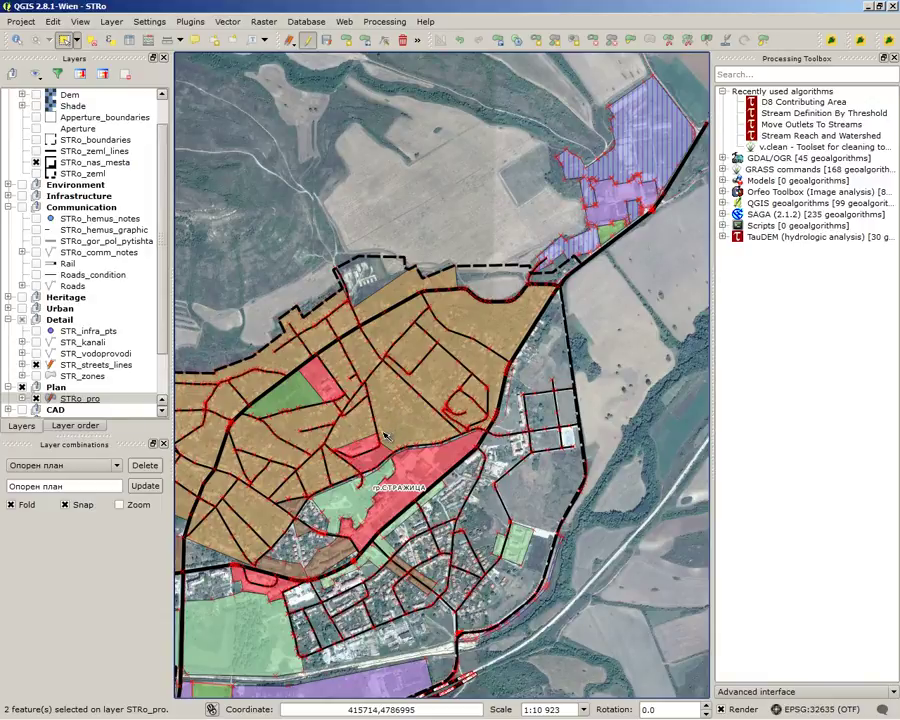
scroll(310, 576, "up", 2)
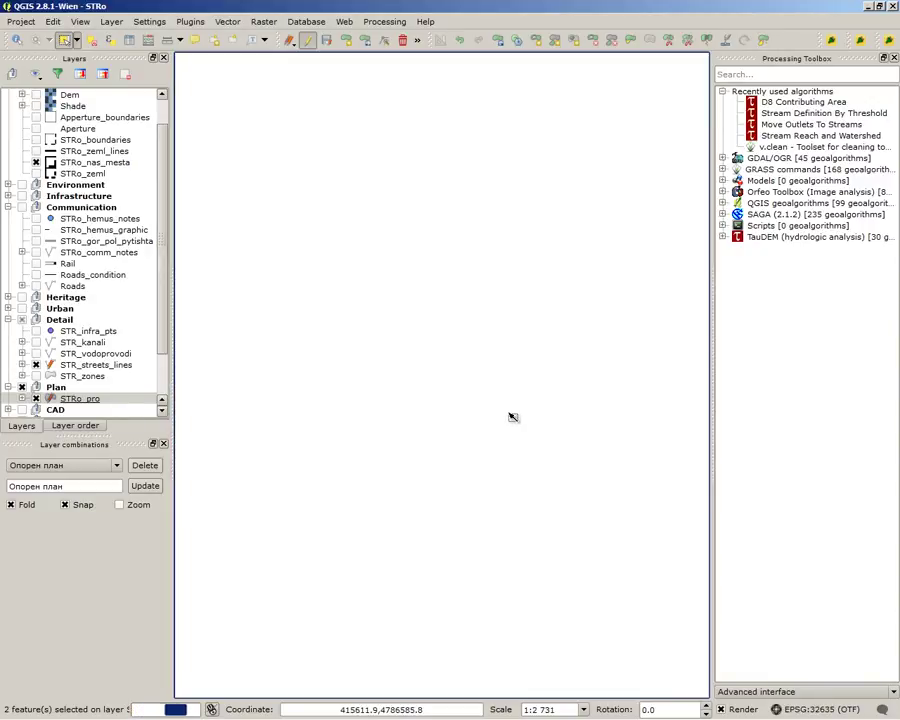
scroll(470, 416, "down", 1)
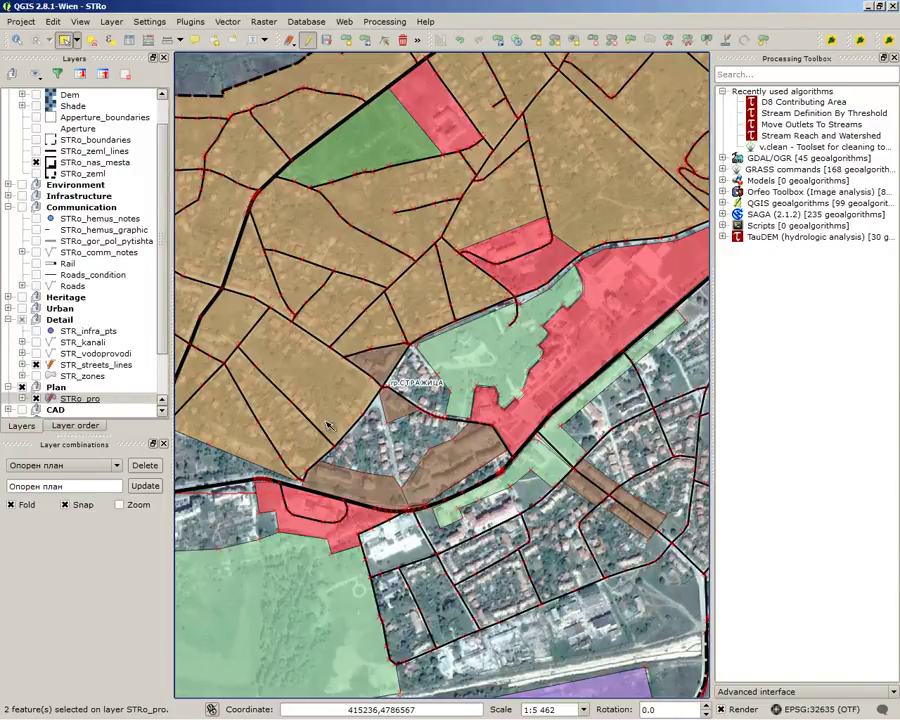
scroll(366, 428, "up", 1)
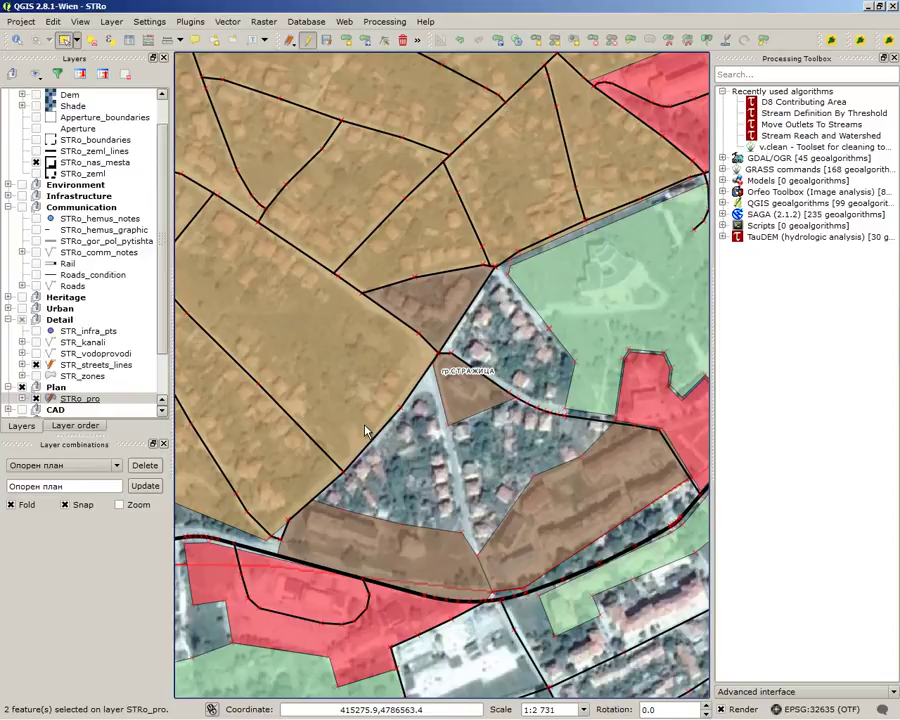
- Select the small parcel by the town label and the three surrounding brown parcels
left_click(470, 391)
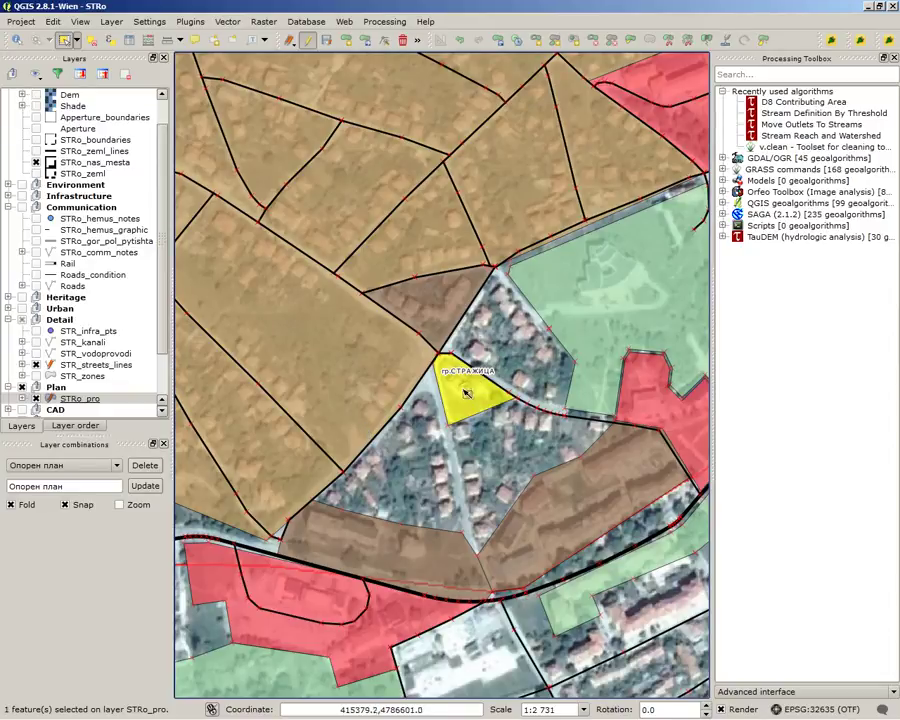
left_click(447, 302, "ctrl")
left_click(485, 527, "ctrl")
left_click(412, 561, "ctrl")
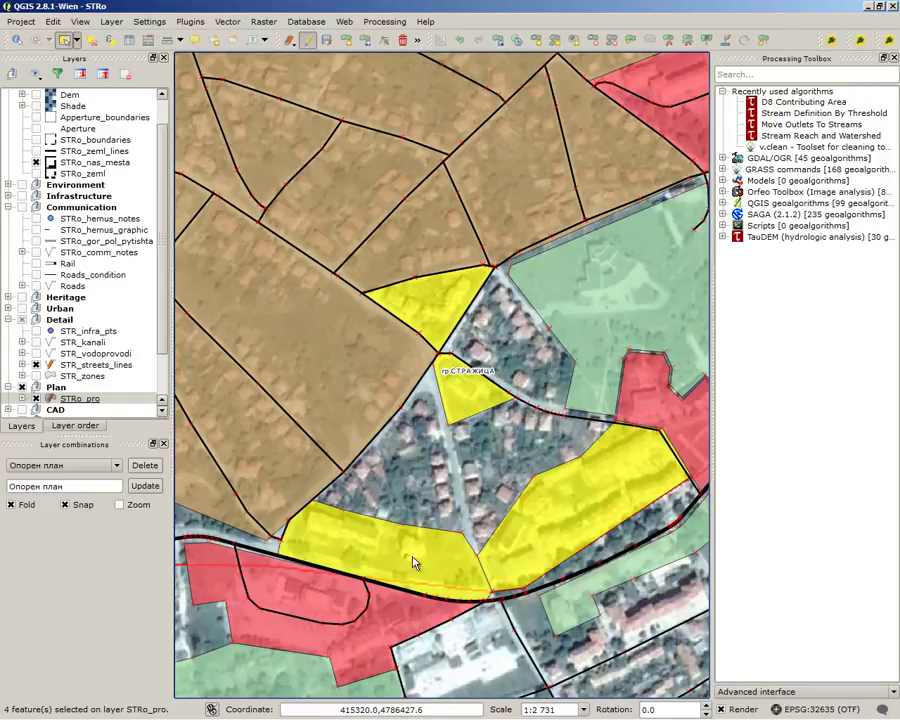
scroll(518, 538, "up", 1)
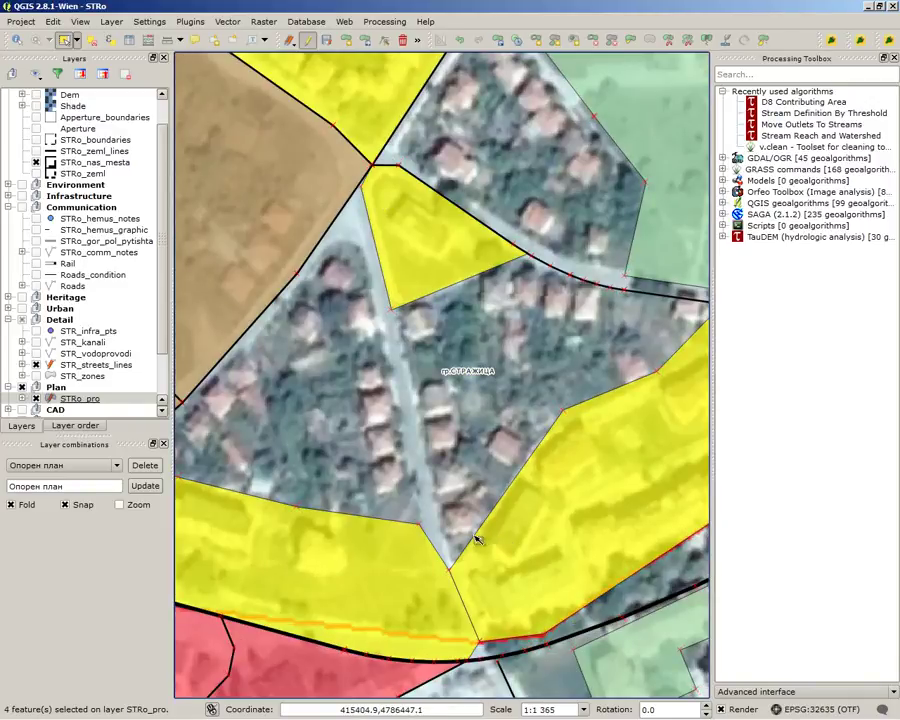
scroll(520, 520, "down", 1)
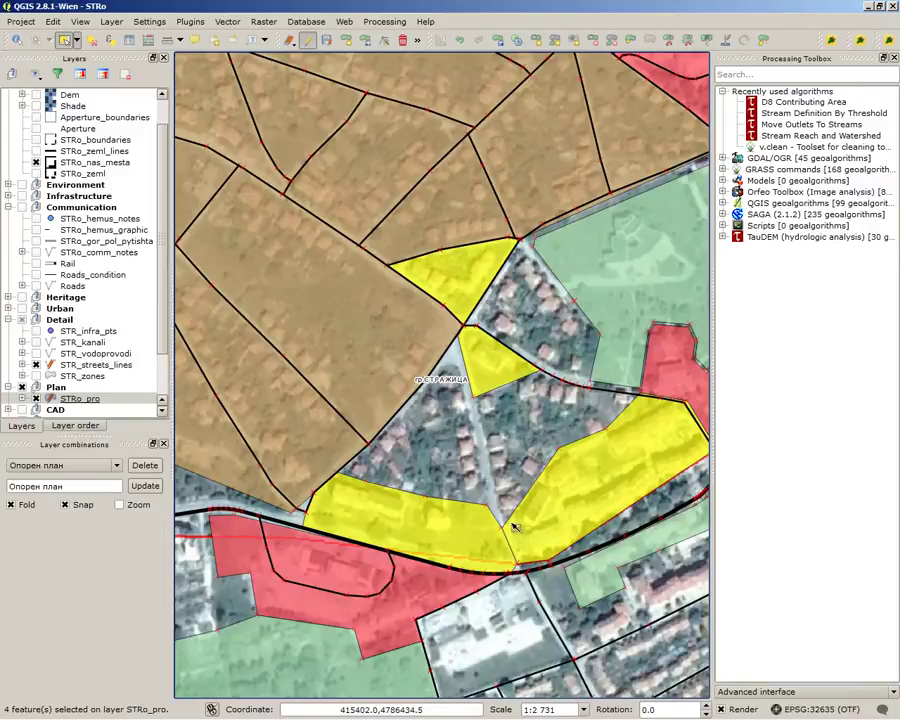
scroll(500, 512, "up", 1)
scroll(487, 496, "down", 1)
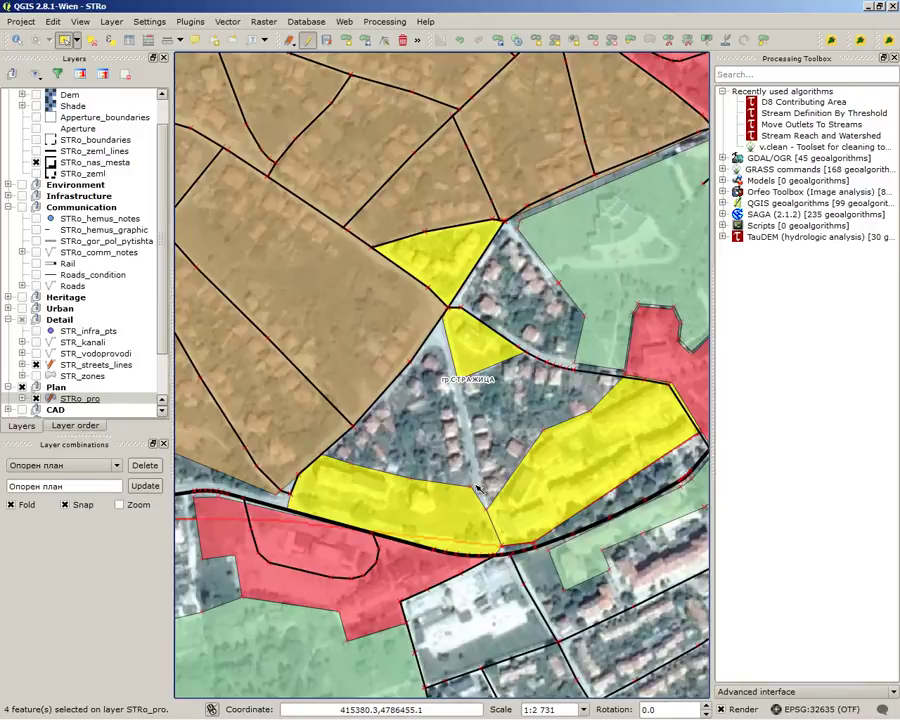
scroll(476, 488, "up", 1)
- Inspect the large north-west area, then clear the selection and activate the Node Tool
left_click(475, 428)
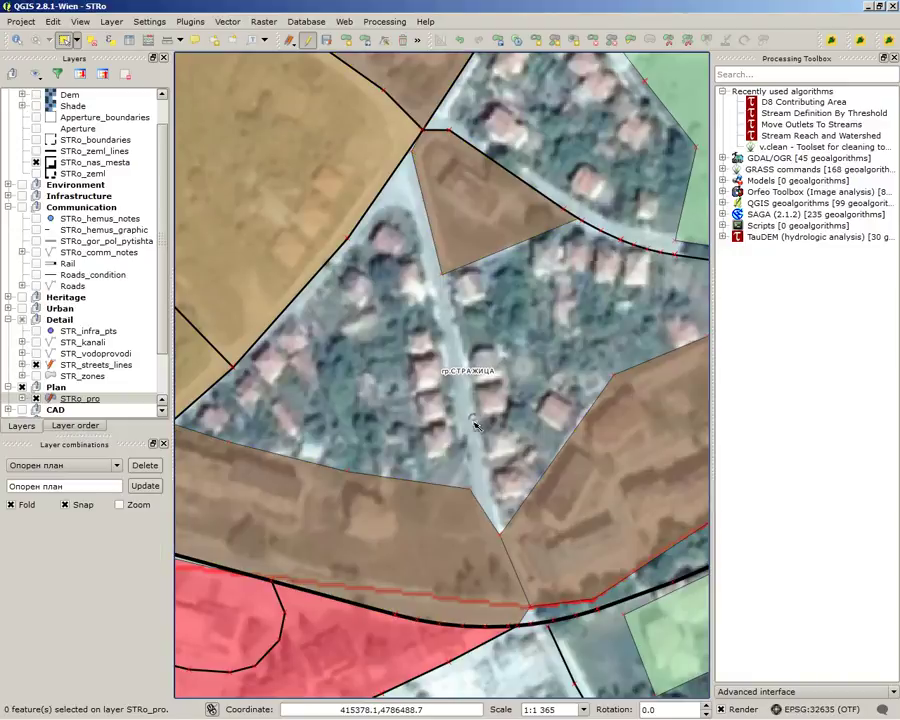
scroll(487, 460, "down", 1)
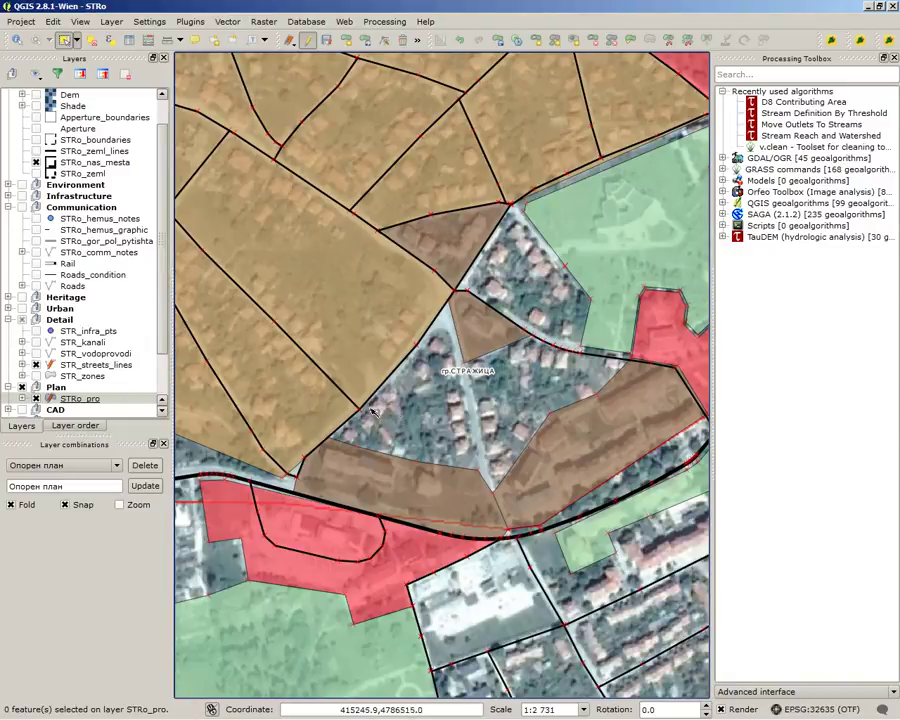
scroll(490, 350, "up", 1)
left_click(490, 350)
scroll(424, 316, "down", 1)
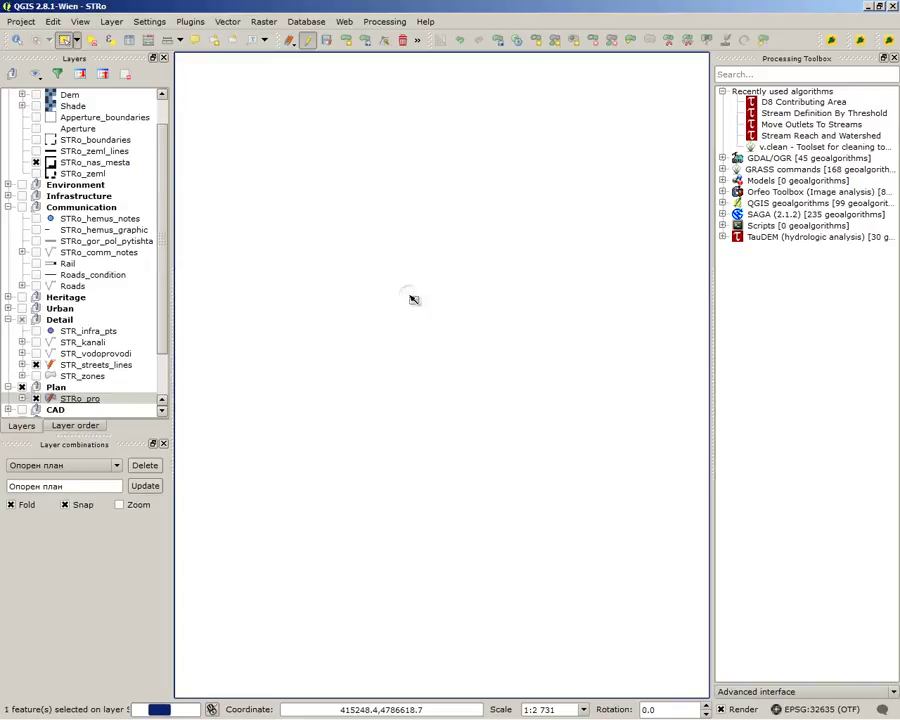
scroll(412, 300, "down", 1)
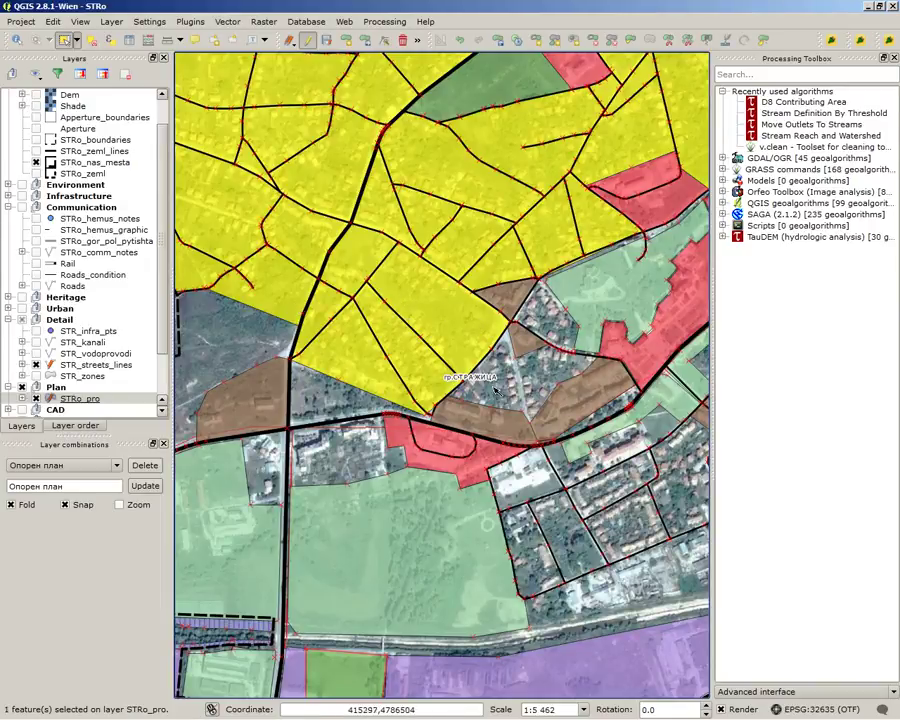
scroll(495, 382, "up", 1)
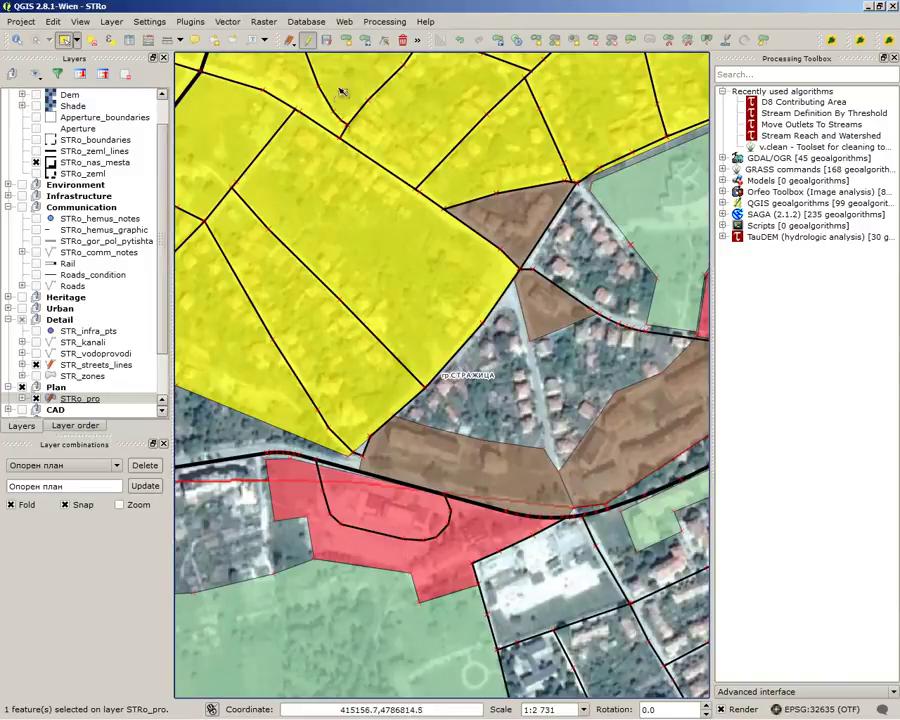
left_click(336, 101)
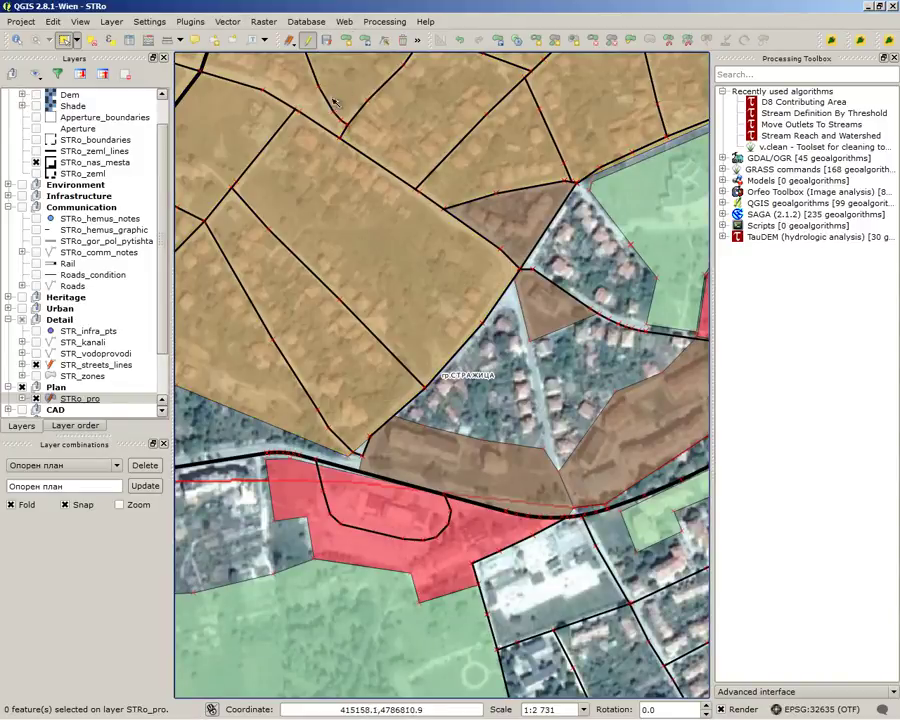
left_click(345, 40)
scroll(384, 397, "up", 1)
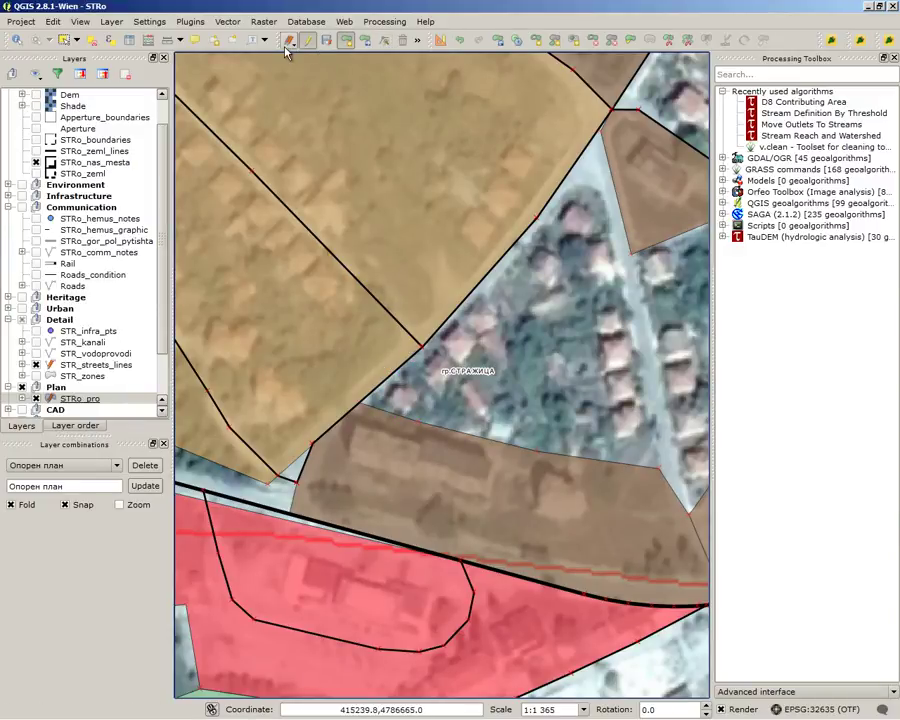
- Select the parcel west of the town label with Select Features
left_click(63, 40)
left_click(412, 211)
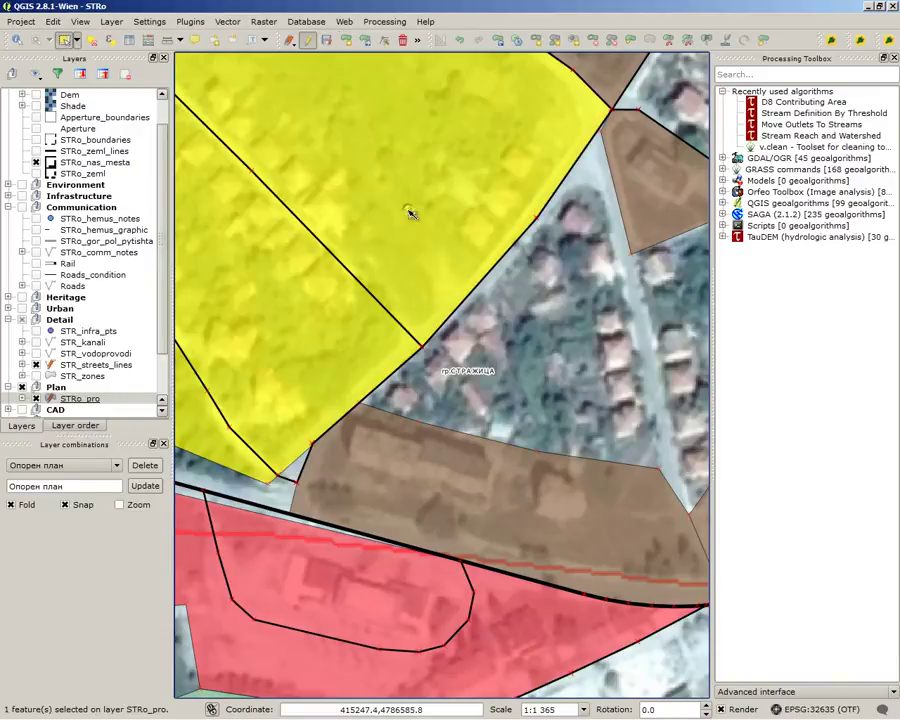
scroll(468, 333, "down", 1)
scroll(468, 333, "up", 1)
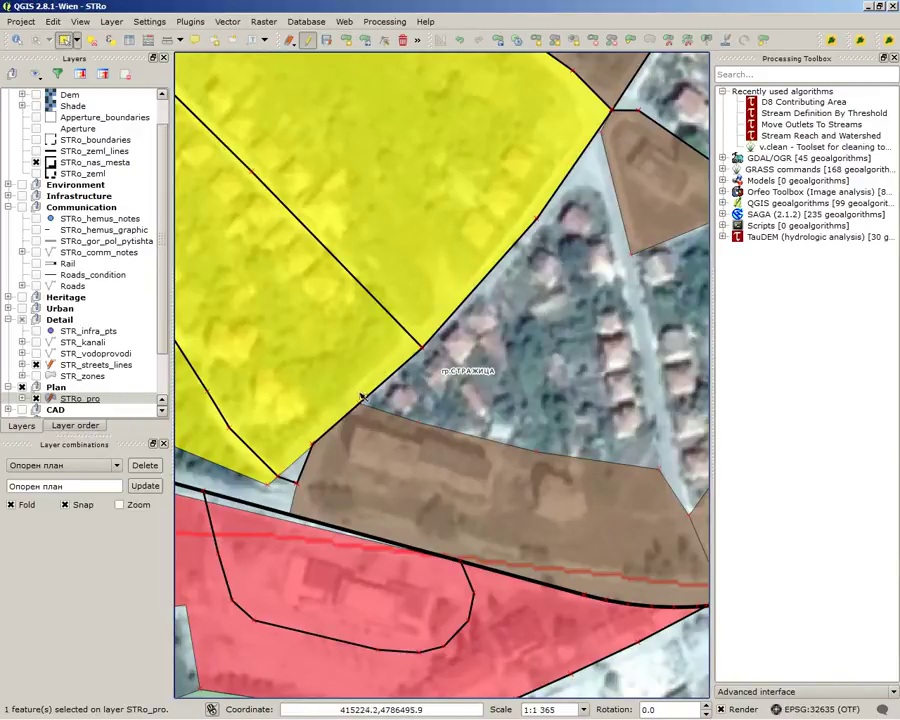
scroll(388, 402, "down", 1)
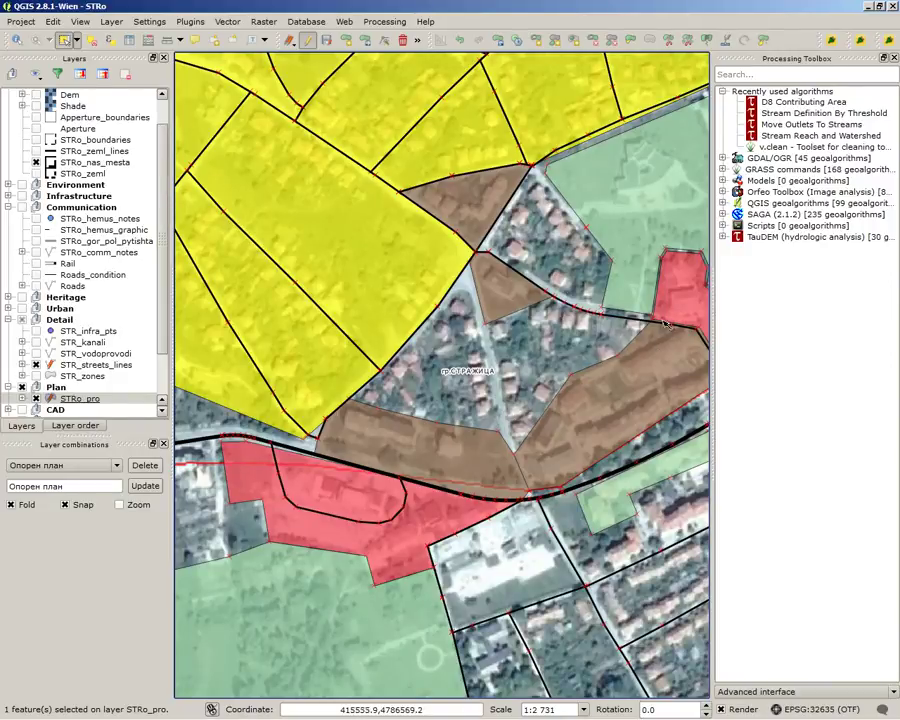
scroll(420, 345, "up", 1)
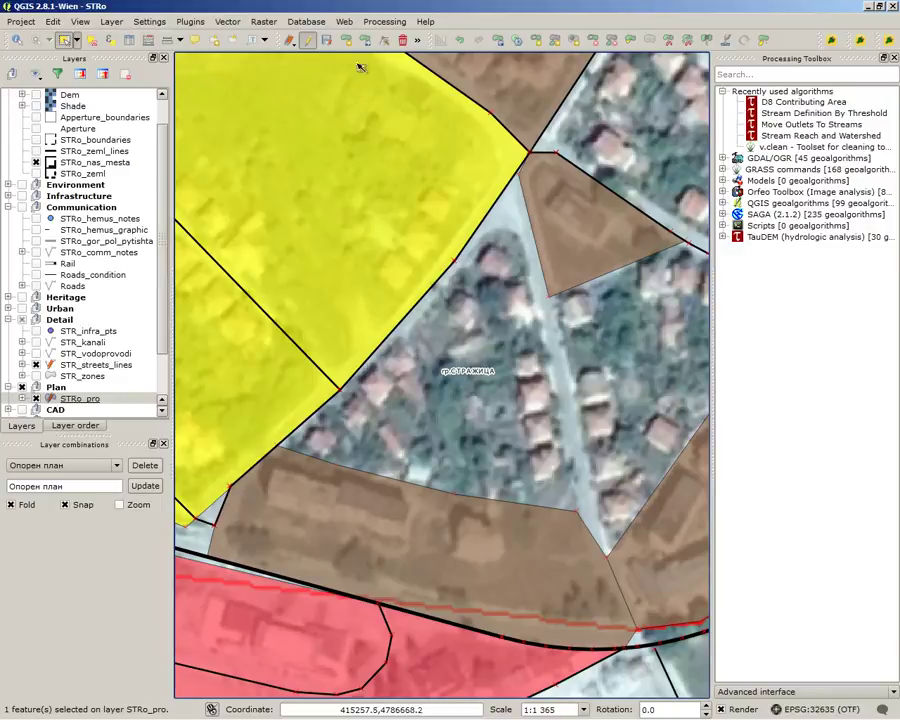
- Move the yellow parcel's corner down onto the brown field boundary with the Node Tool
left_click(385, 40)
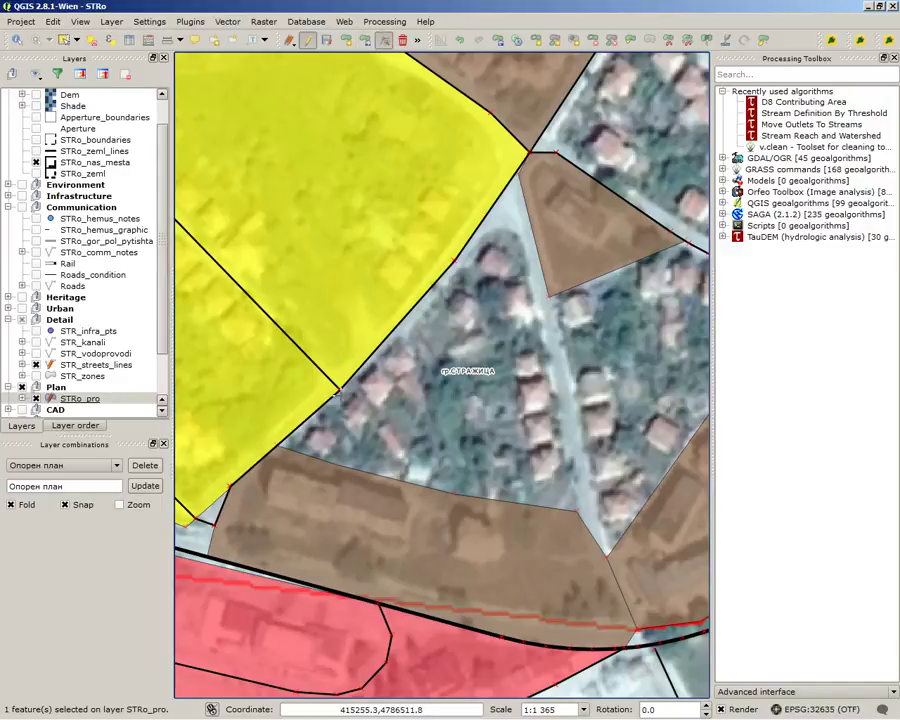
left_click(324, 399)
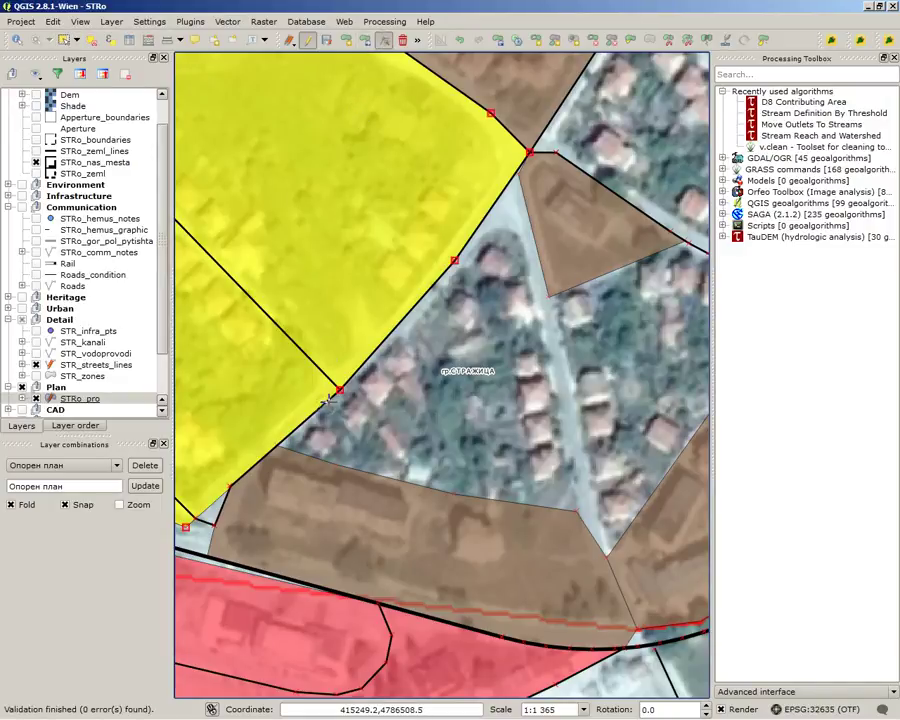
left_click(325, 400)
left_click_drag(325, 400, 336, 464)
left_click(303, 423)
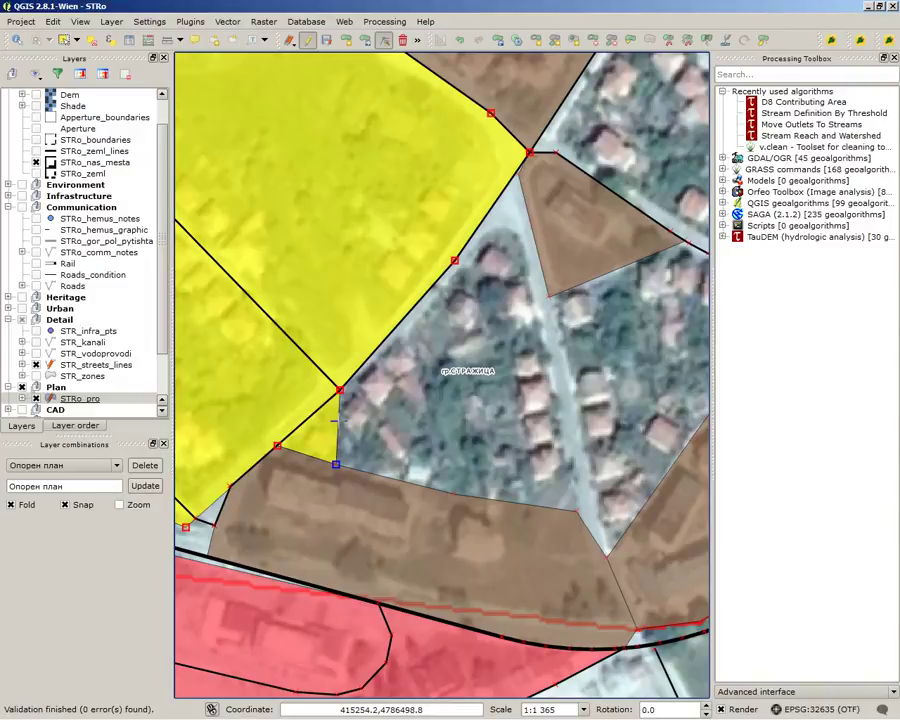
- Add a vertex on the parcel edge and drag it along the boundary to the street line
scroll(336, 421, "up", 1)
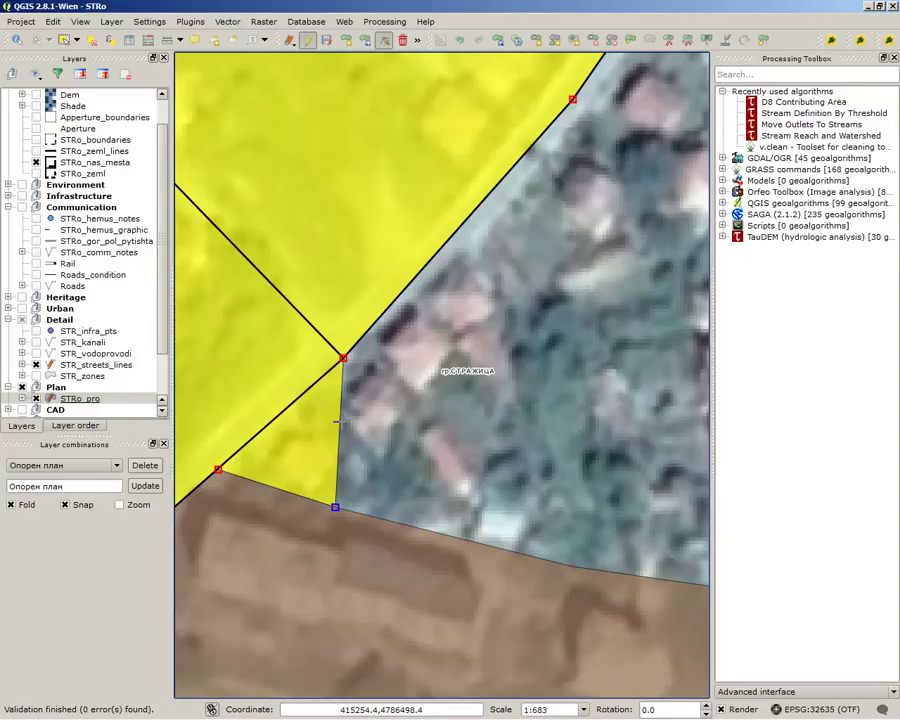
double_click(338, 421)
scroll(339, 422, "down", 1)
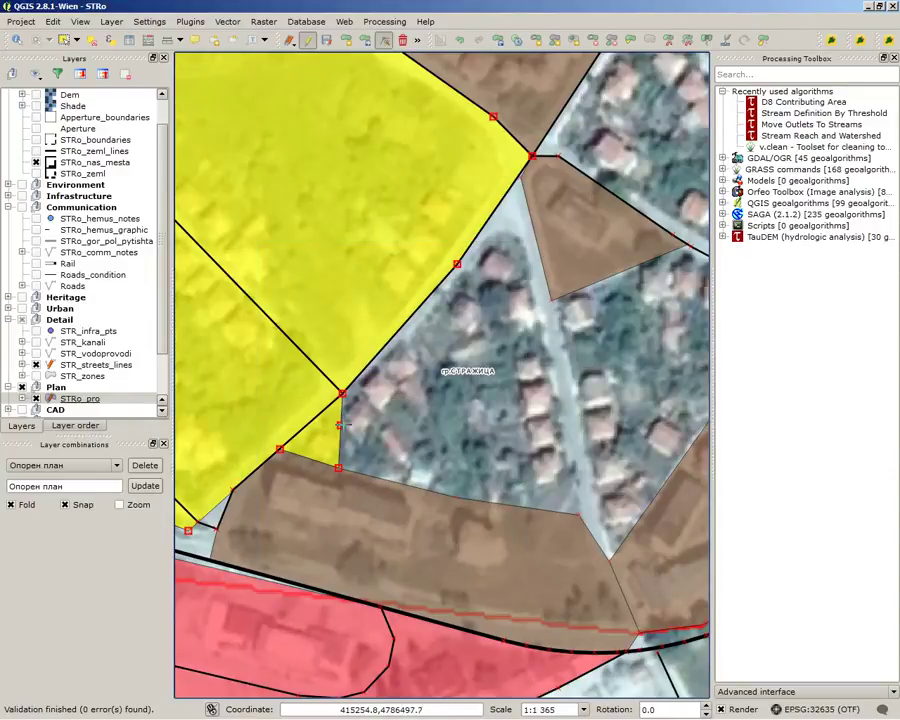
left_click_drag(340, 424, 578, 515)
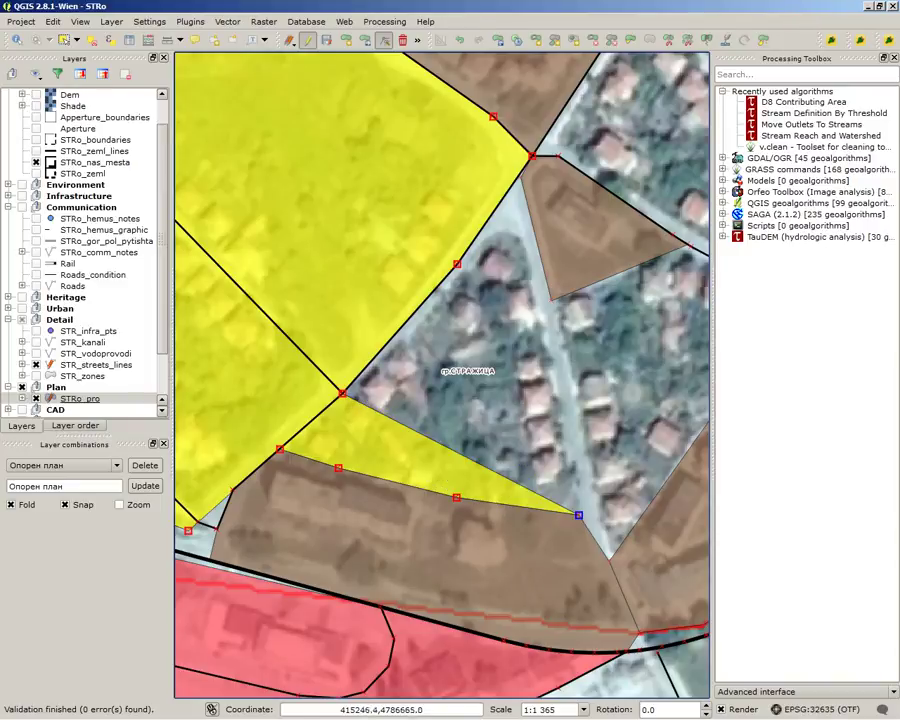
left_click(148, 21)
mouse_move(178, 22)
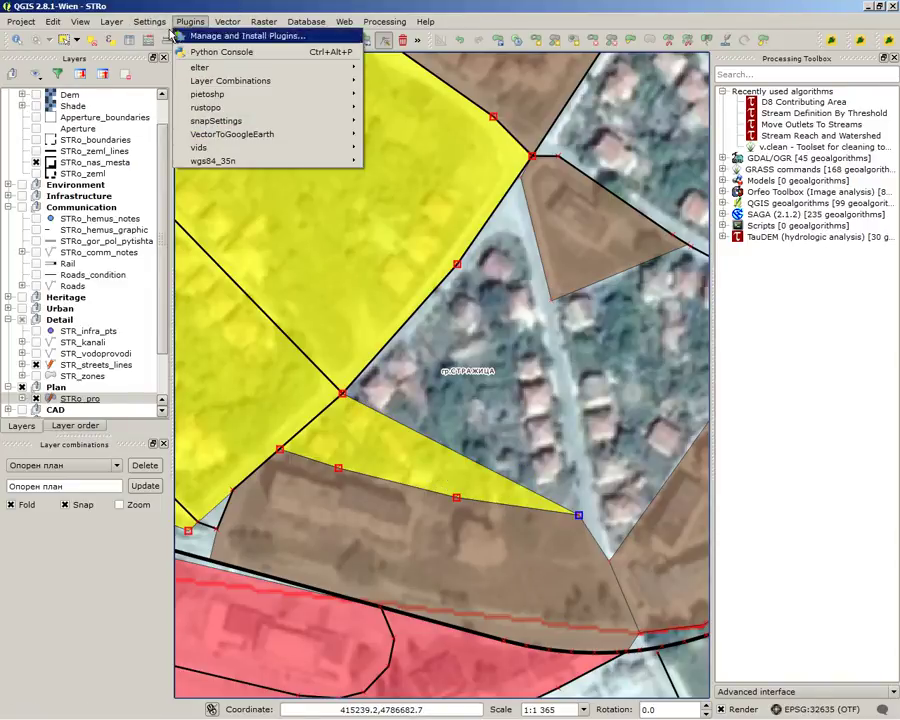
mouse_move(150, 22)
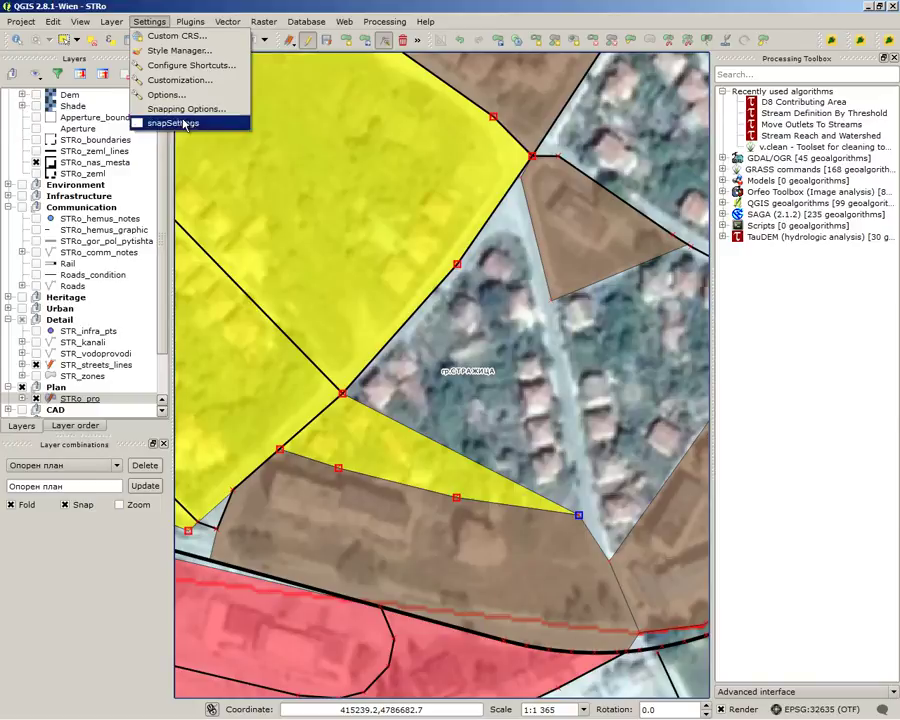
left_click(182, 118)
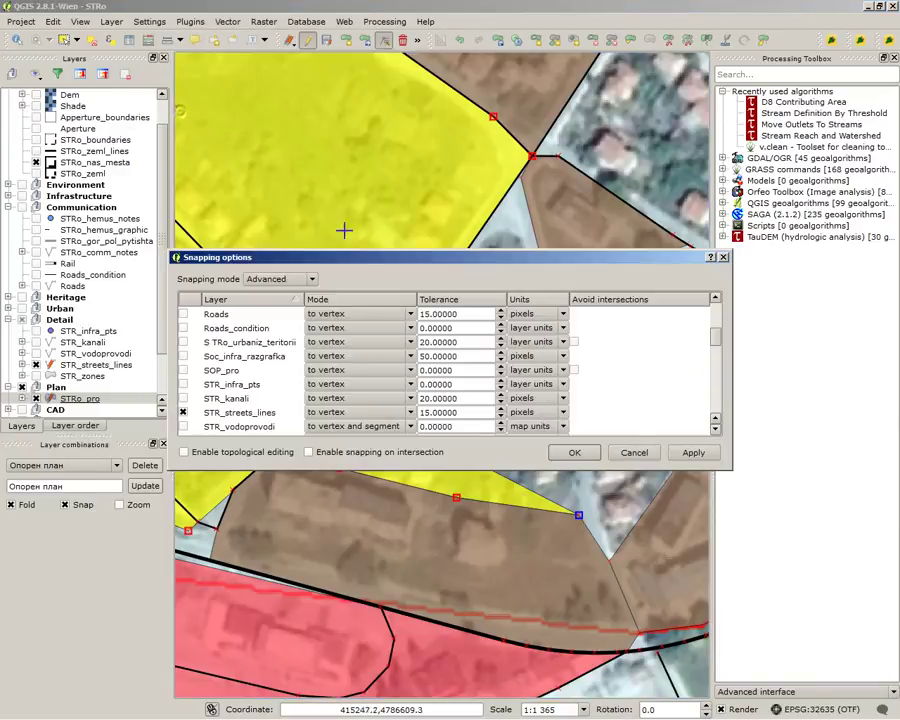
scroll(250, 347, "down", 2)
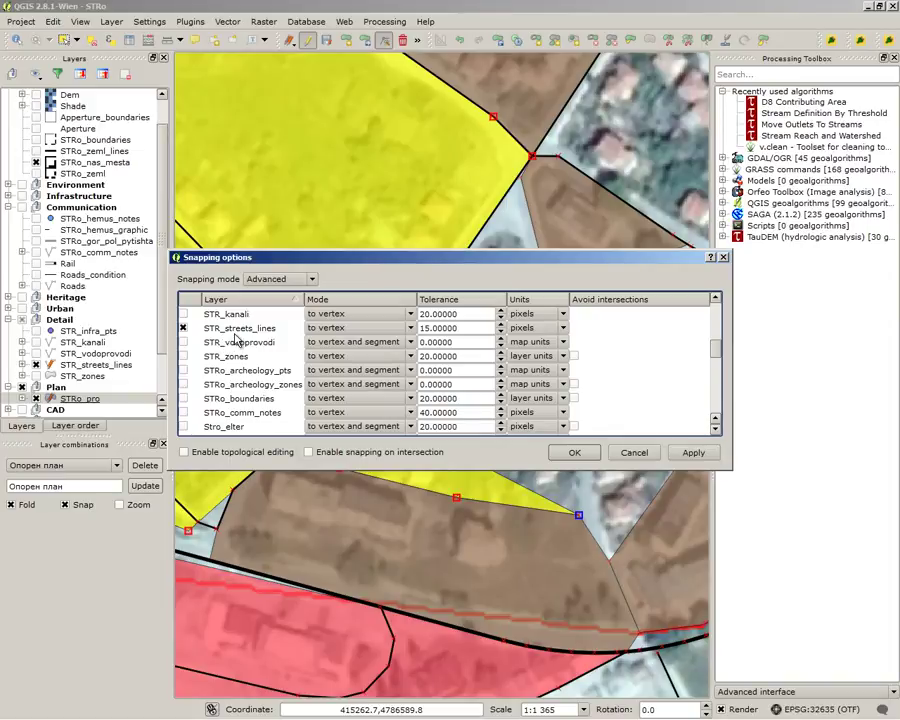
scroll(236, 340, "down", 4)
scroll(240, 340, "up", 1)
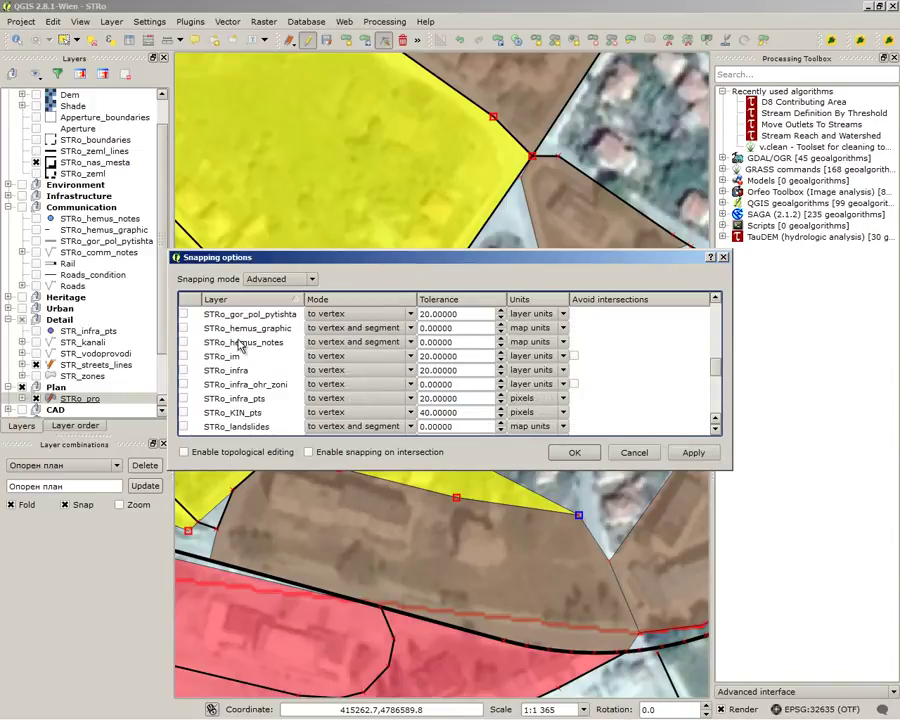
scroll(243, 349, "down", 3)
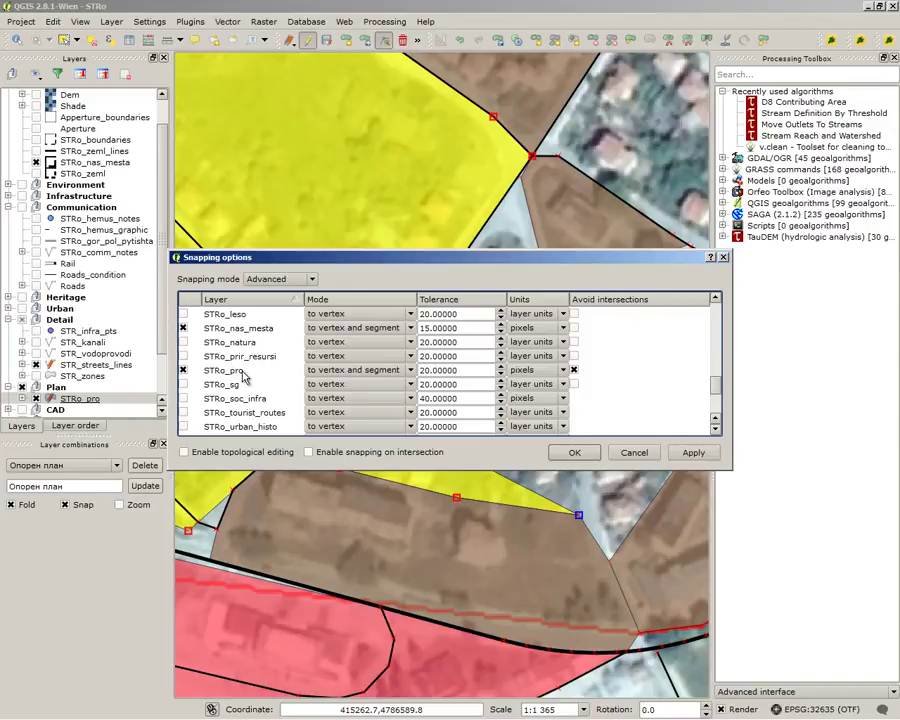
left_click(229, 374)
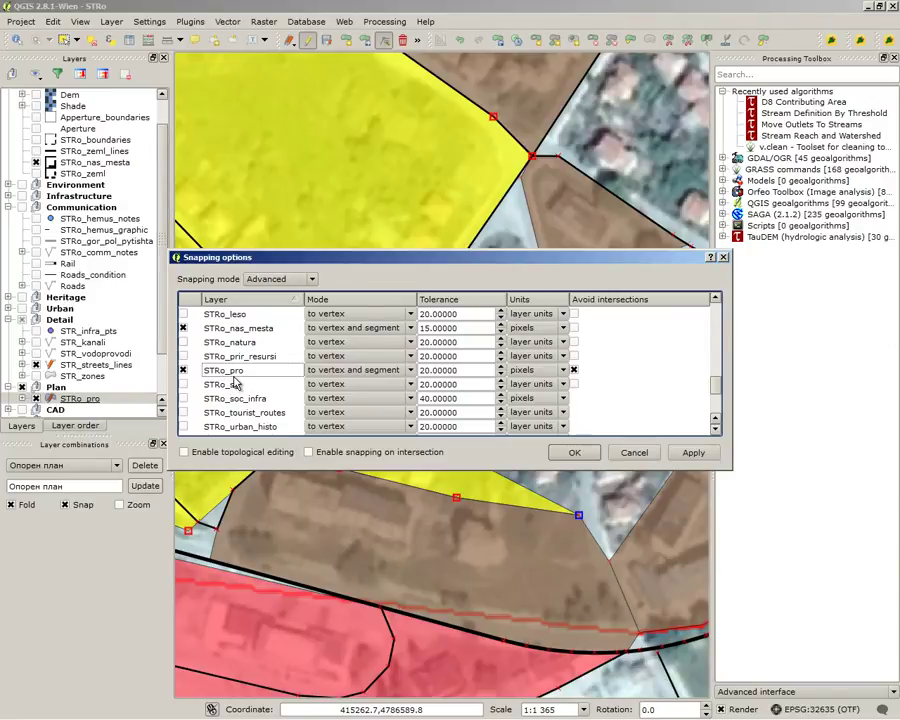
left_click(398, 371)
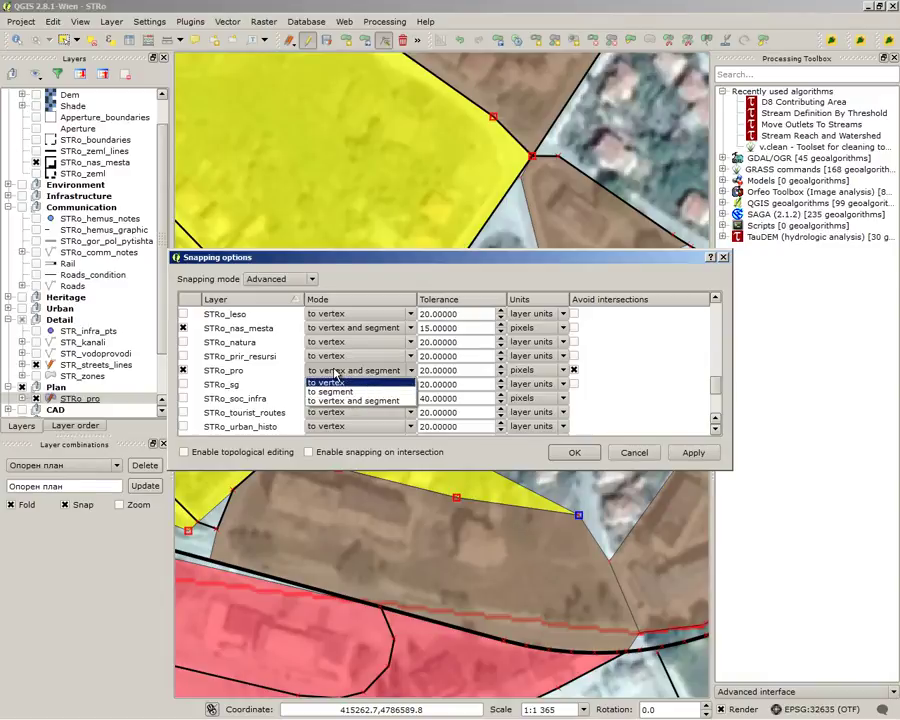
left_click(360, 400)
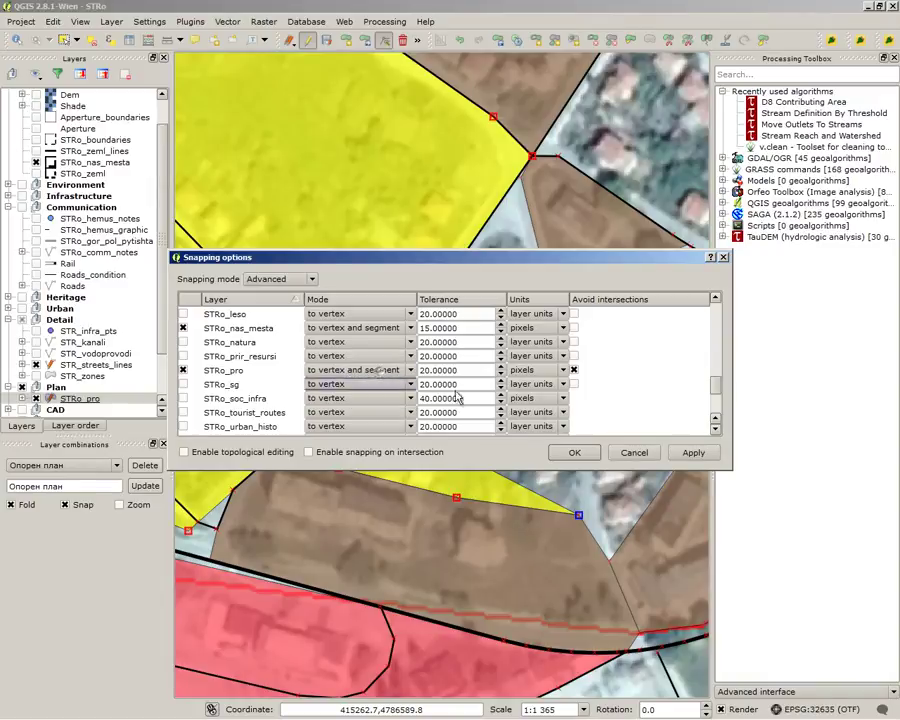
left_click(572, 452)
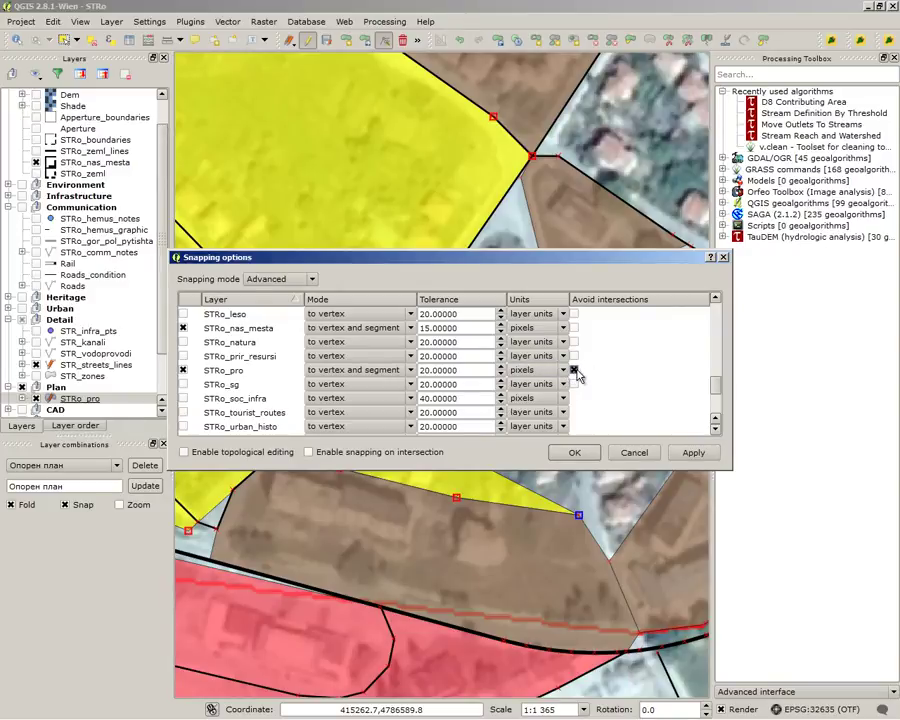
left_click(573, 370)
left_click(630, 457)
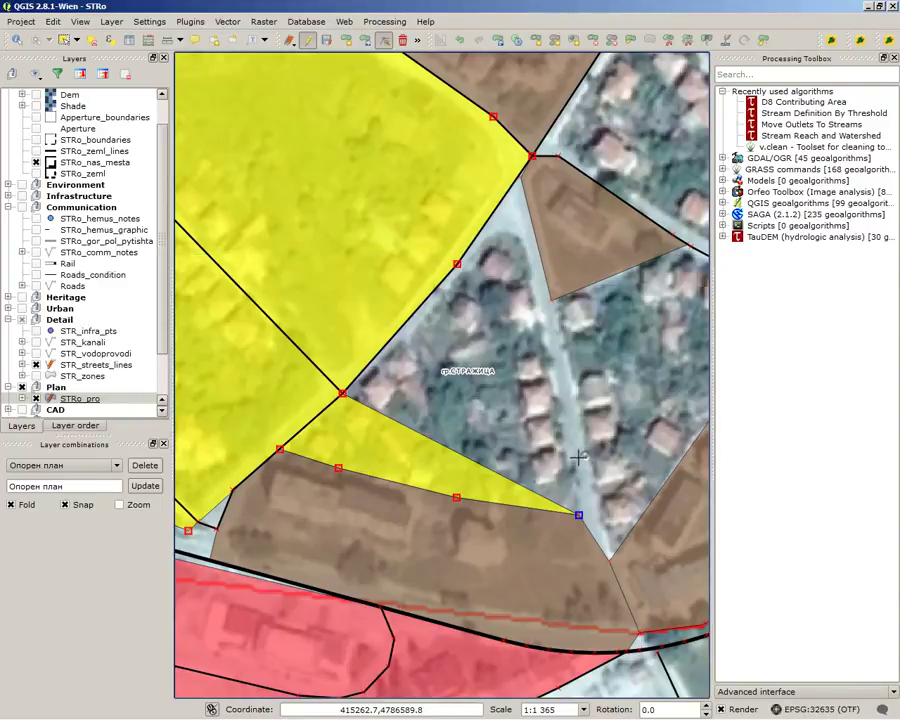
- Reshape the yellow parcel from its diagonal edge up to the street corner
left_click(504, 477)
left_click(578, 515)
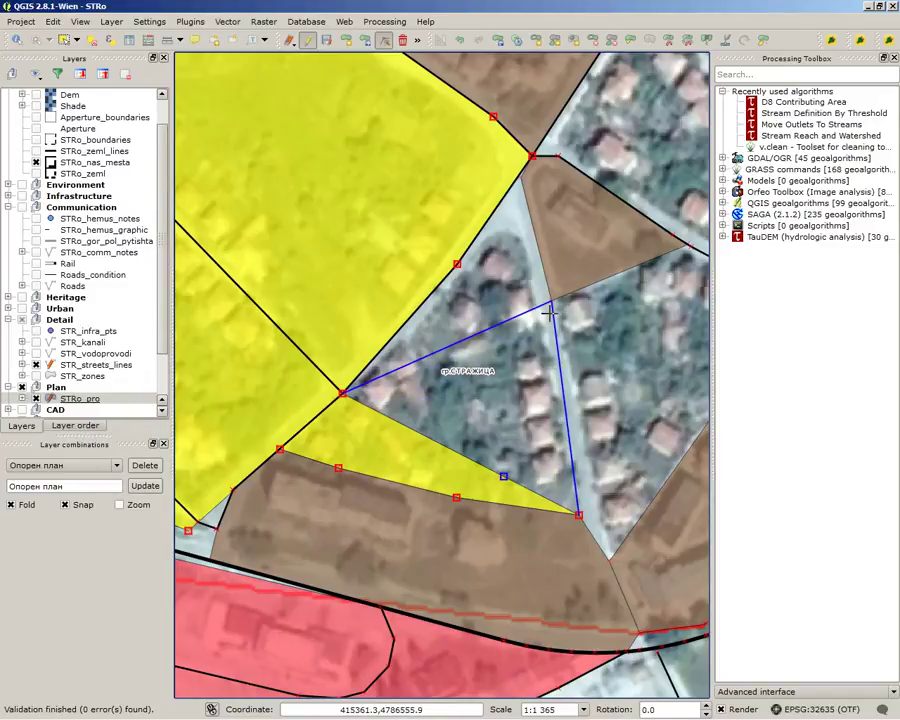
right_click(547, 314)
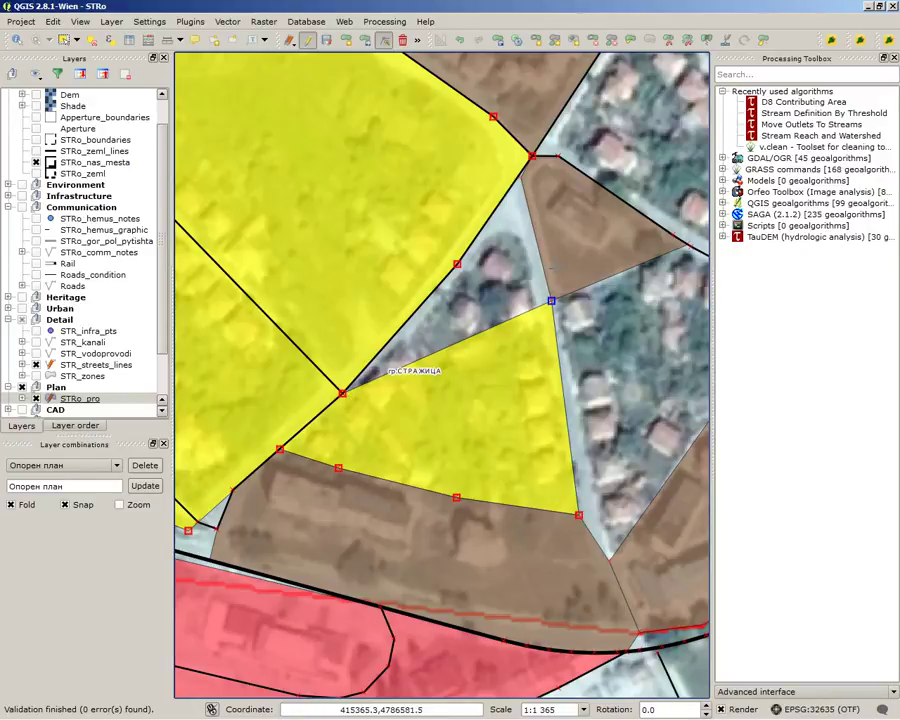
scroll(417, 360, "down", 1)
scroll(497, 271, "up", 1)
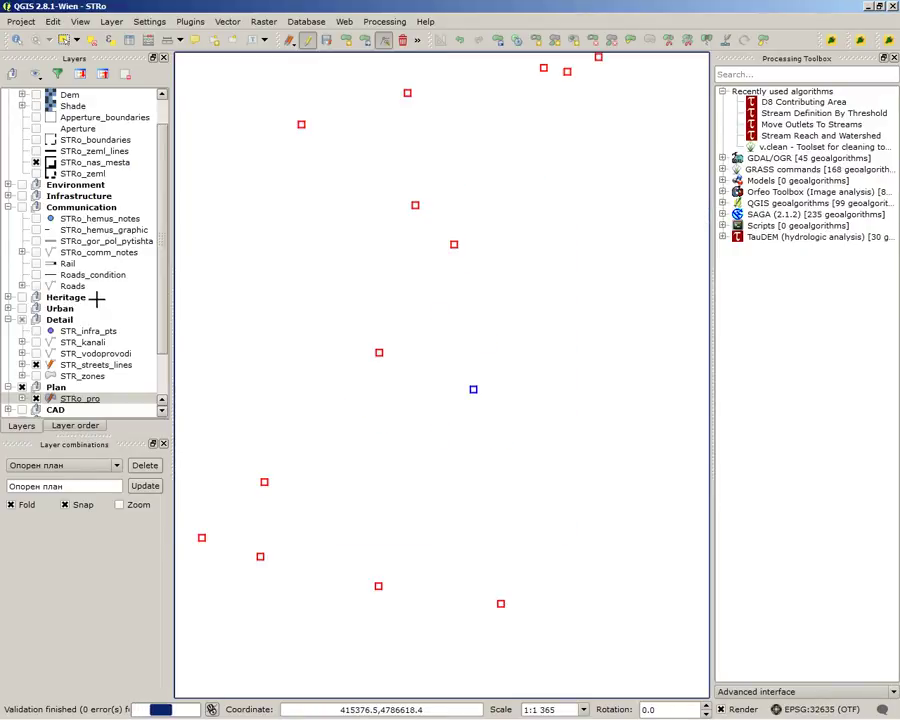
- Make STRo_pro the editing layer and start a reshape at the parcel's western corner
left_click(75, 400)
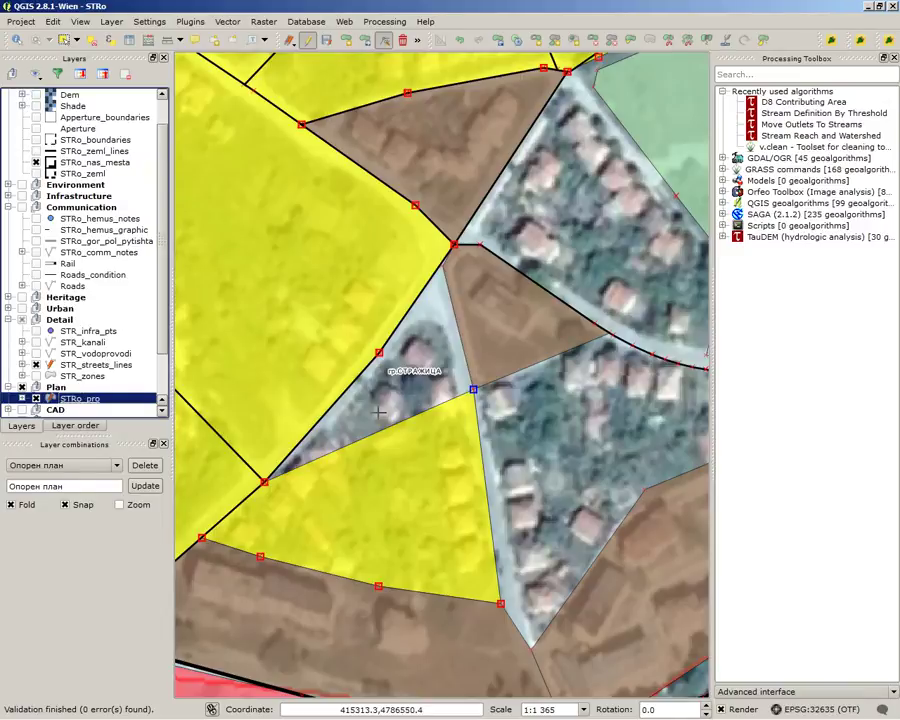
left_click(265, 481)
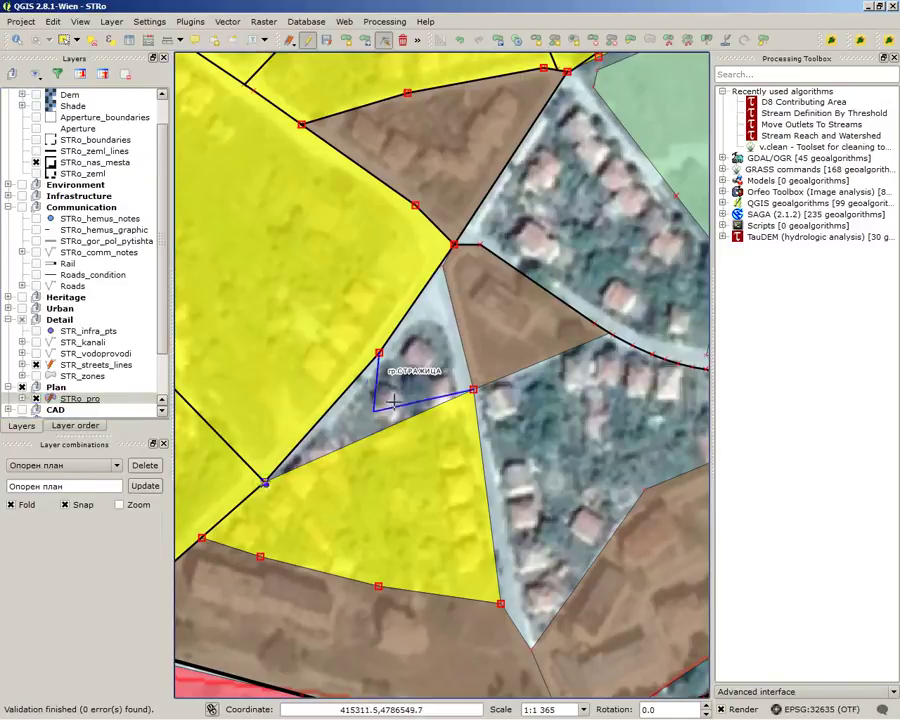
scroll(434, 262, "up", 2)
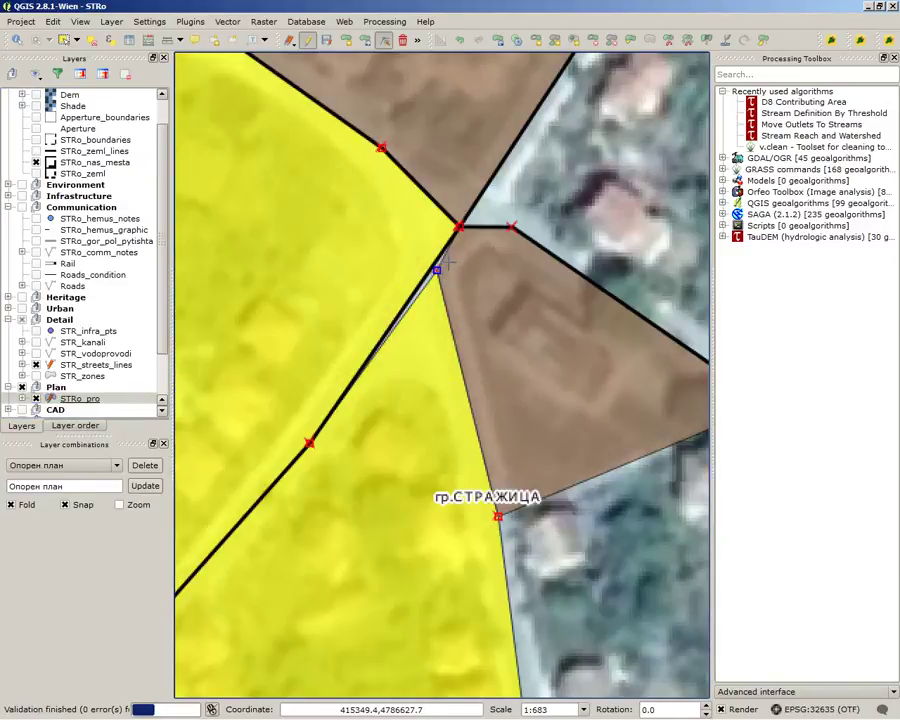
scroll(434, 280, "up", 1)
scroll(452, 279, "down", 2)
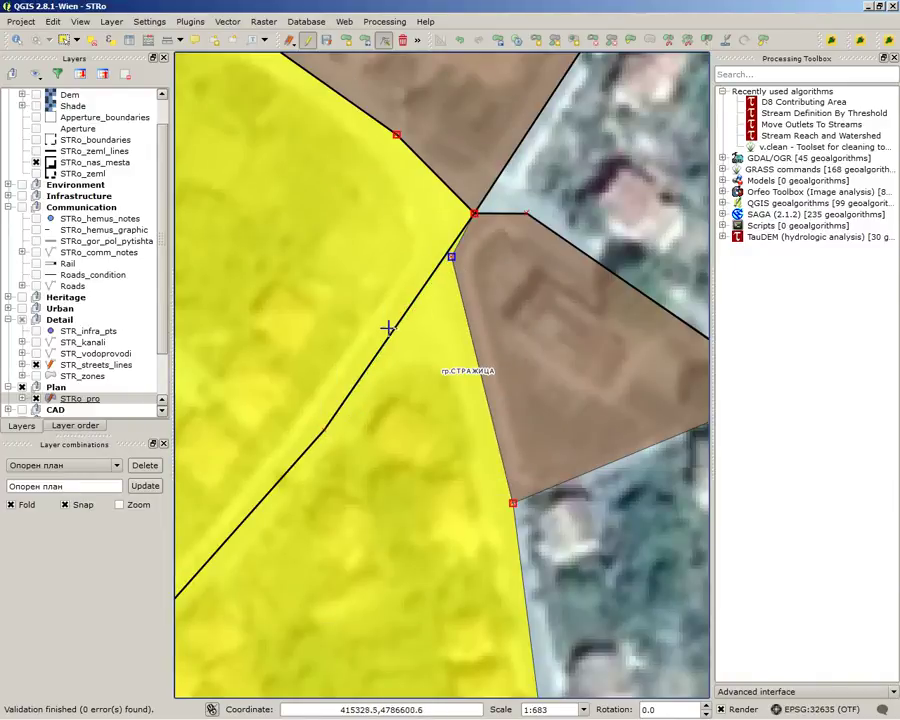
scroll(390, 328, "down", 2)
scroll(430, 392, "up", 1)
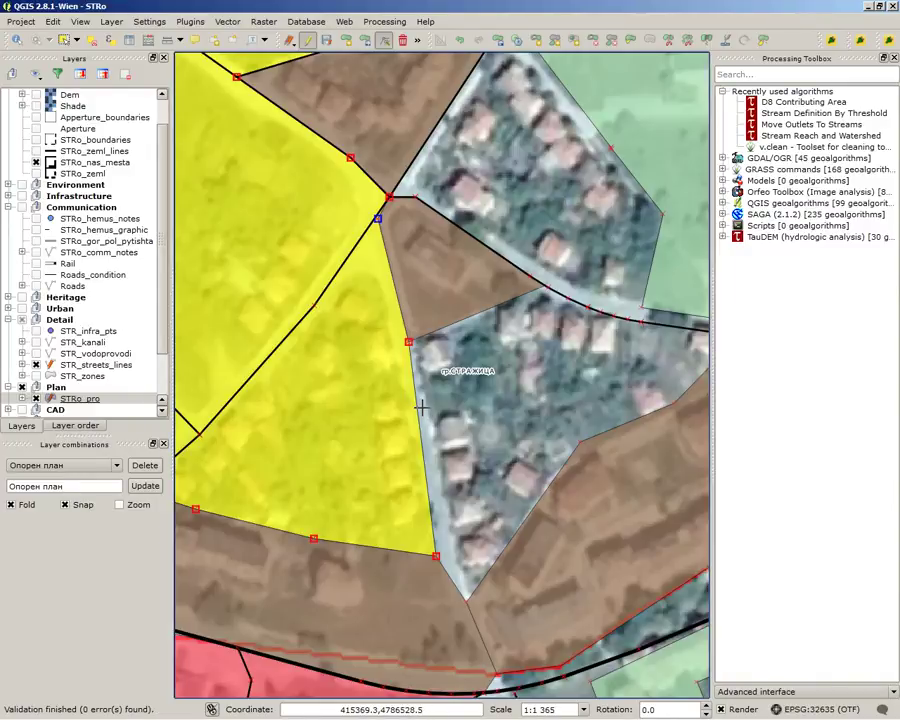
- Trace the reshape along the brown parcel boundary to the street and finish it
left_click(417, 408)
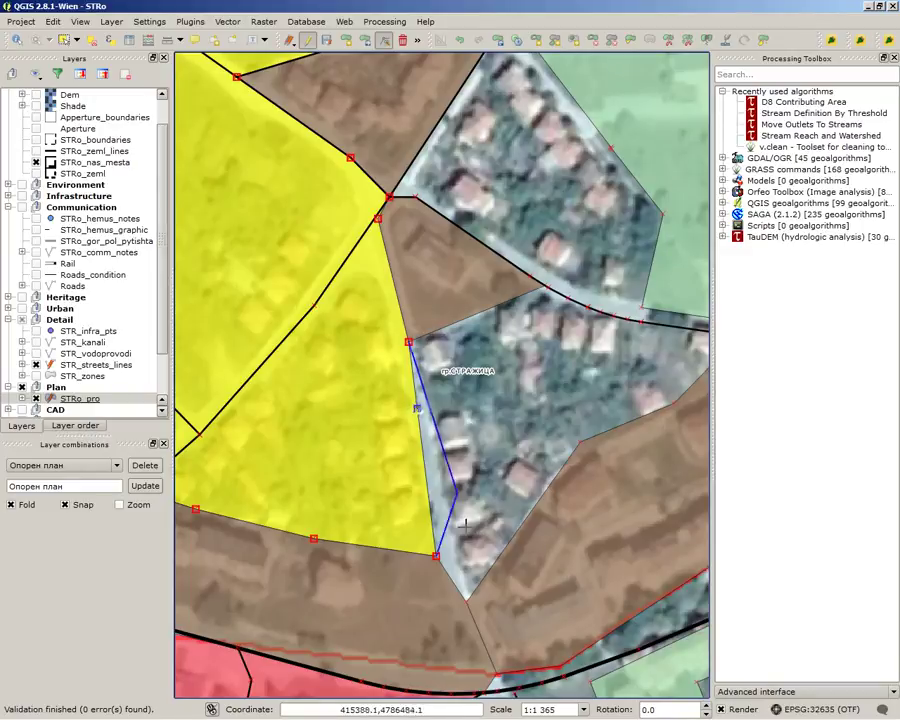
left_click(466, 601)
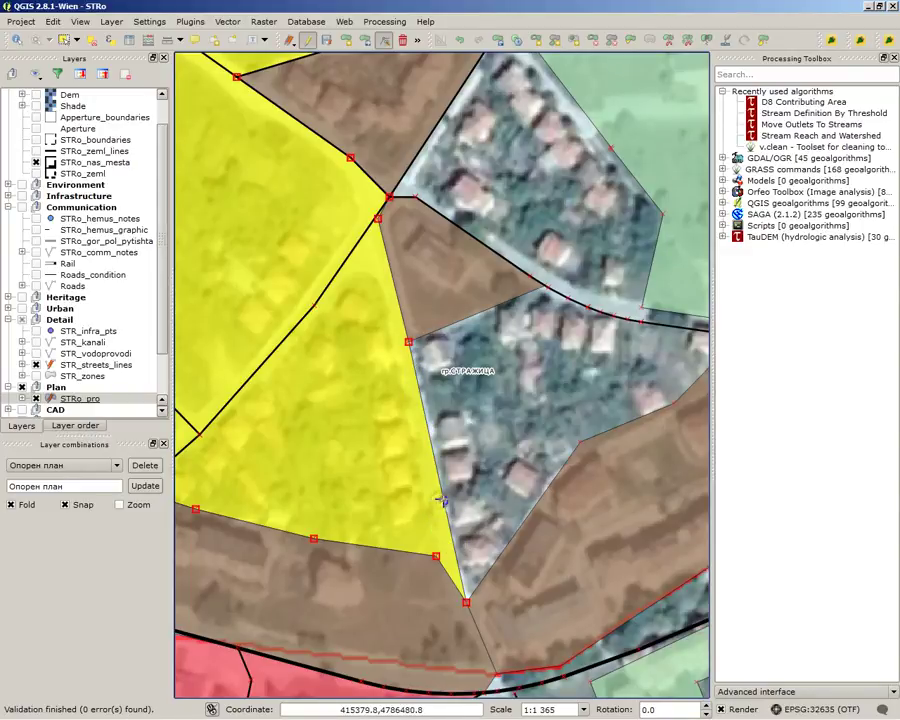
left_click(580, 441)
right_click(558, 433)
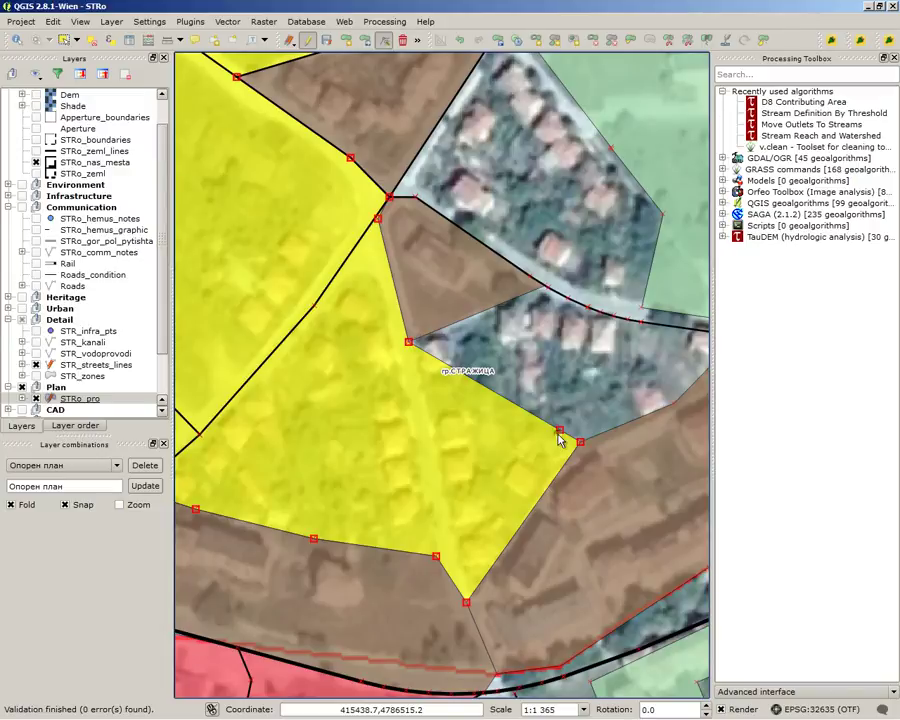
scroll(558, 433, "down", 1)
scroll(639, 432, "up", 1)
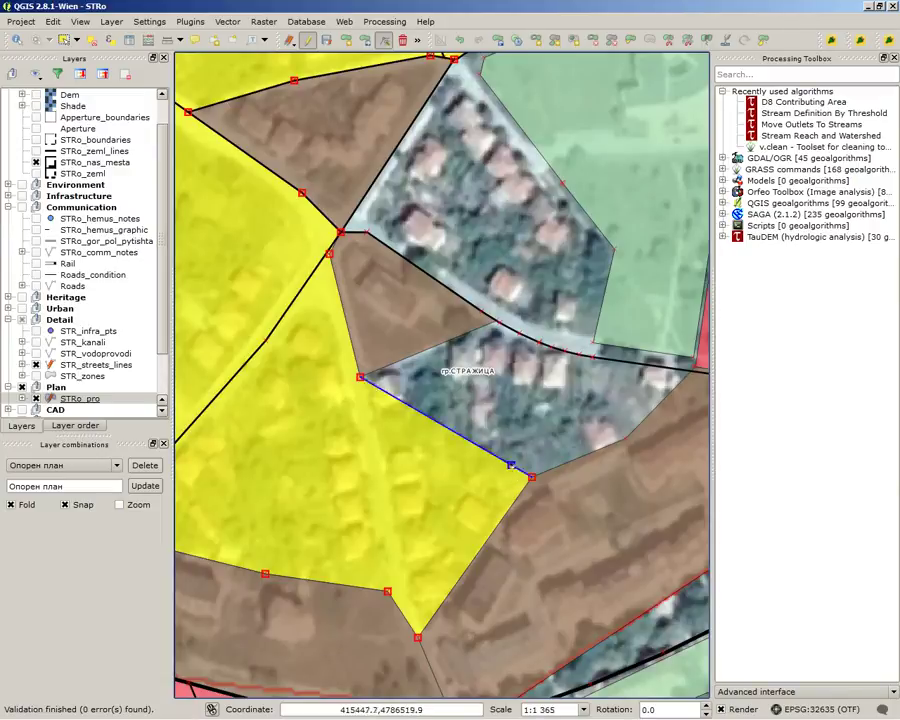
left_click(625, 437)
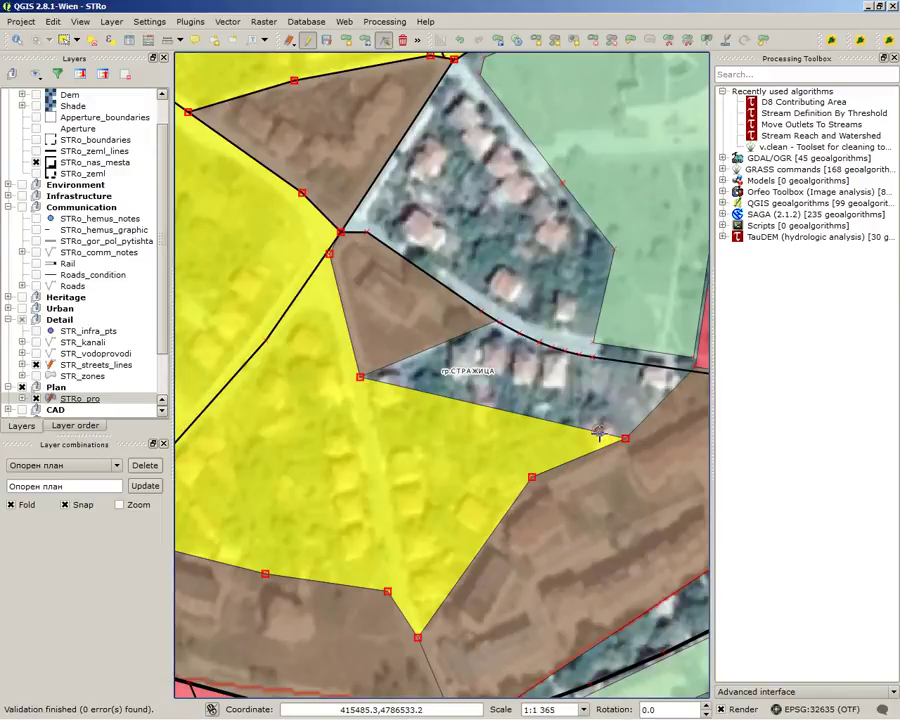
- Drag the parcel's east corner and nearby vertex onto the street line
left_click_drag(600, 432, 590, 326)
scroll(578, 363, "up", 2)
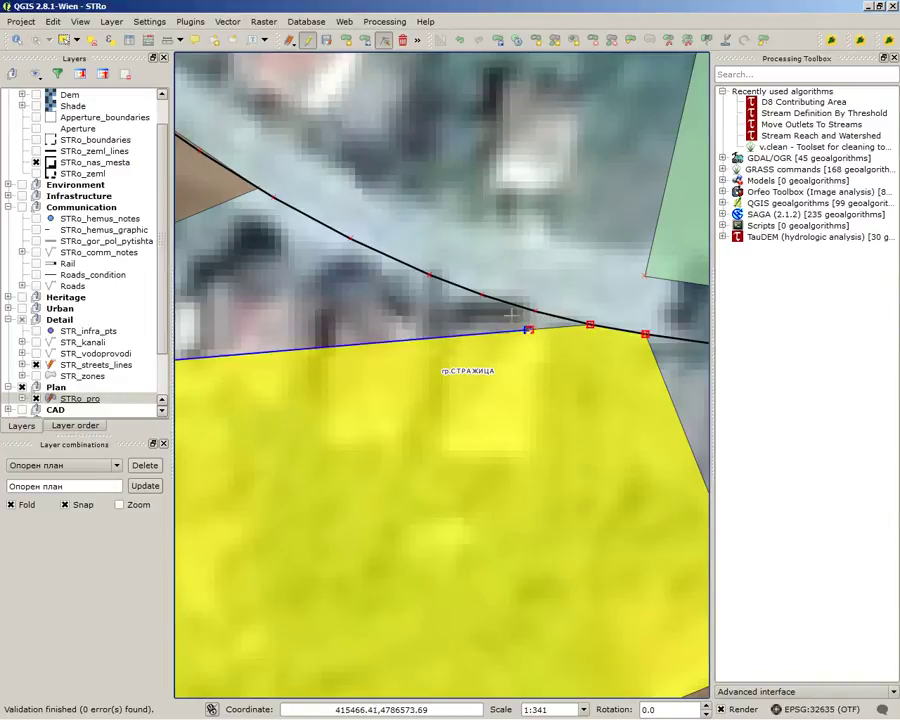
left_click_drag(524, 331, 482, 296)
mouse_move(531, 333)
left_mouse_down()
mouse_move(536, 302)
mouse_move(536, 311)
left_mouse_up()
- Add a vertex on the northern edge, snap it and another vertex to the street
double_click(435, 307)
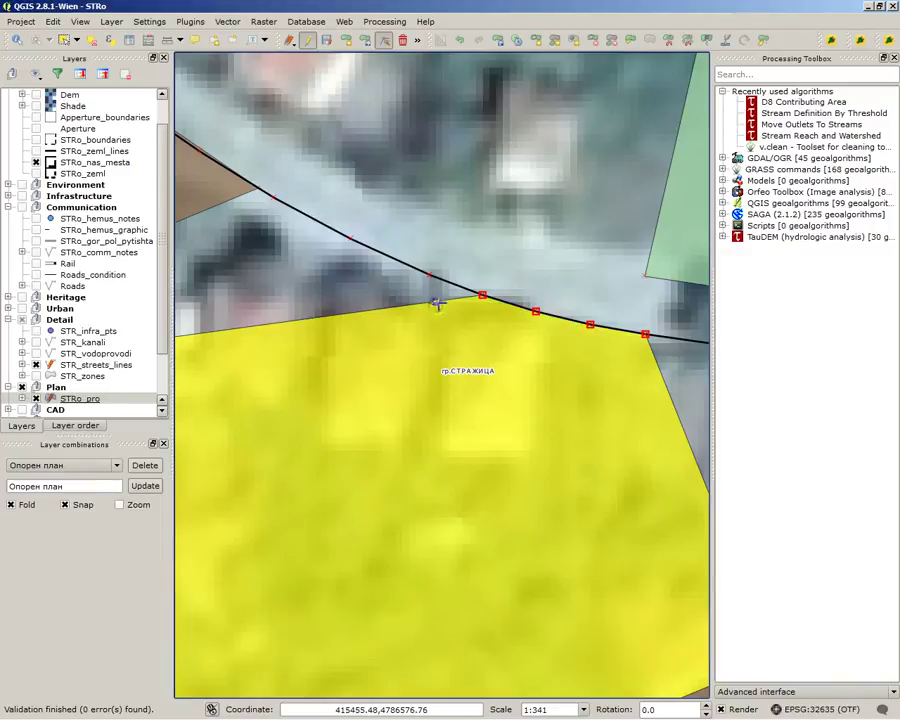
left_click_drag(435, 305, 430, 275)
scroll(566, 346, "down", 1)
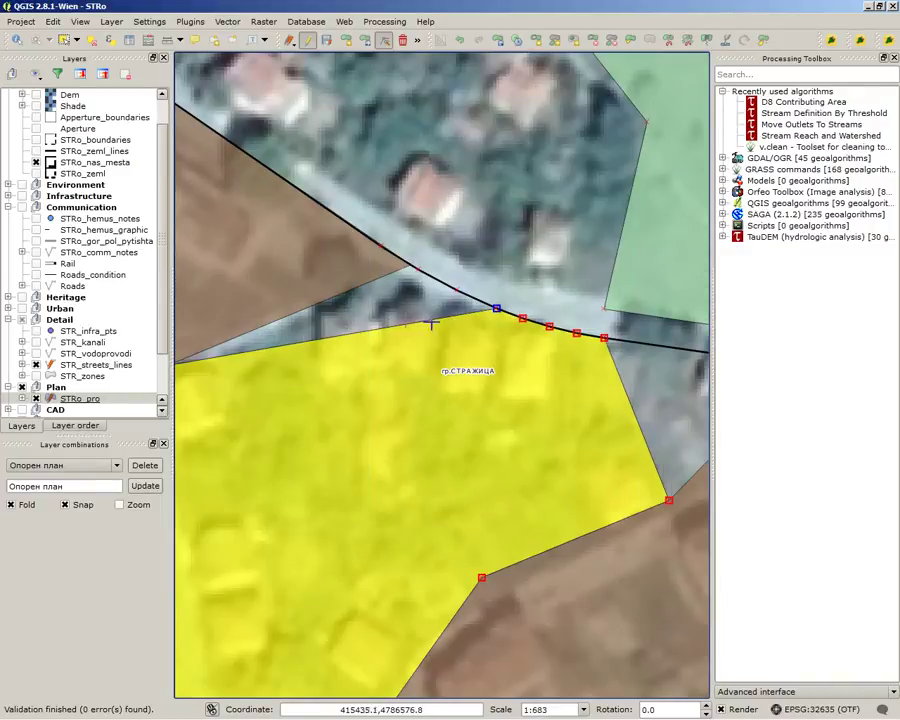
left_click(448, 318)
left_click_drag(447, 318, 418, 270)
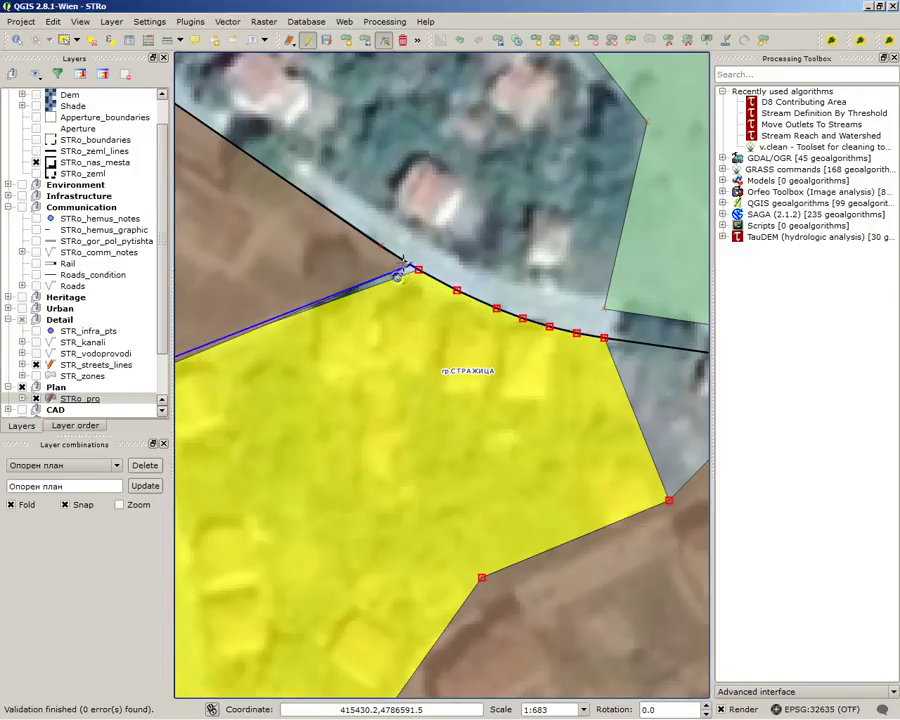
scroll(402, 325, "down", 1)
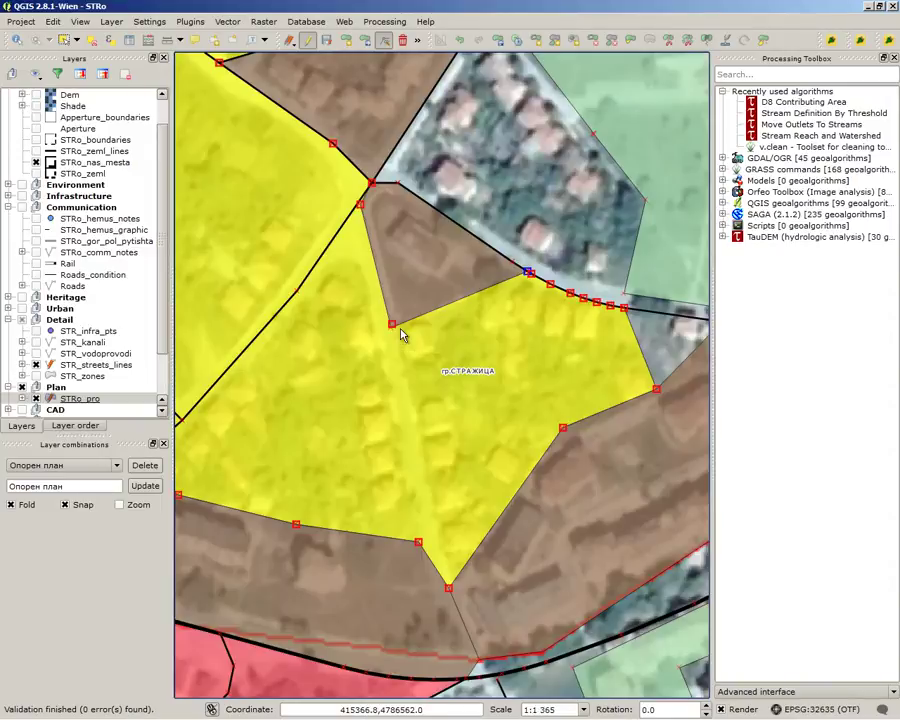
scroll(400, 335, "down", 1)
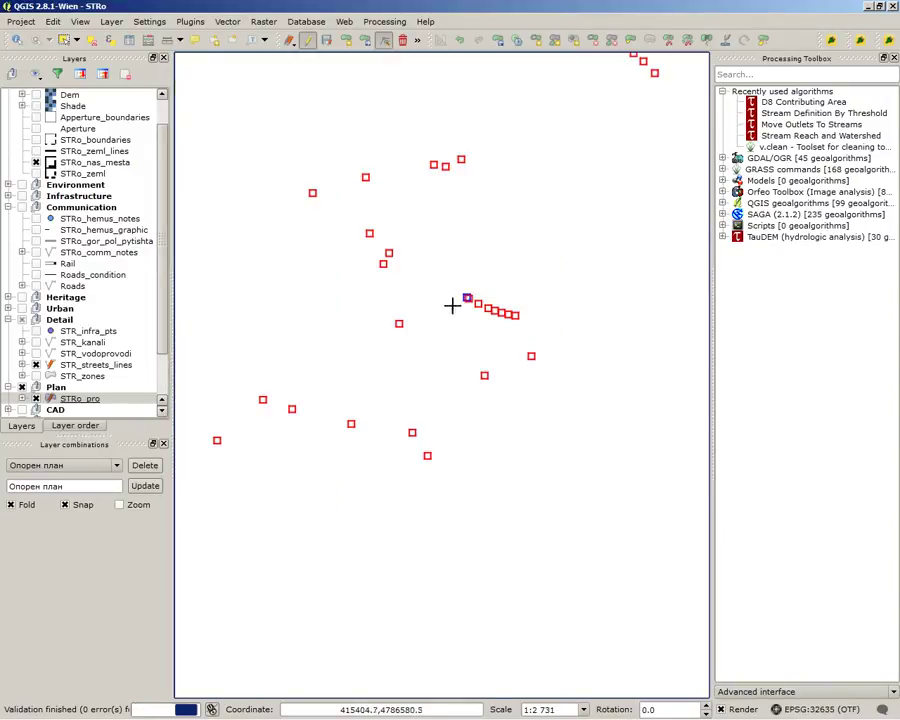
scroll(520, 332, "up", 1)
scroll(596, 314, "up", 1)
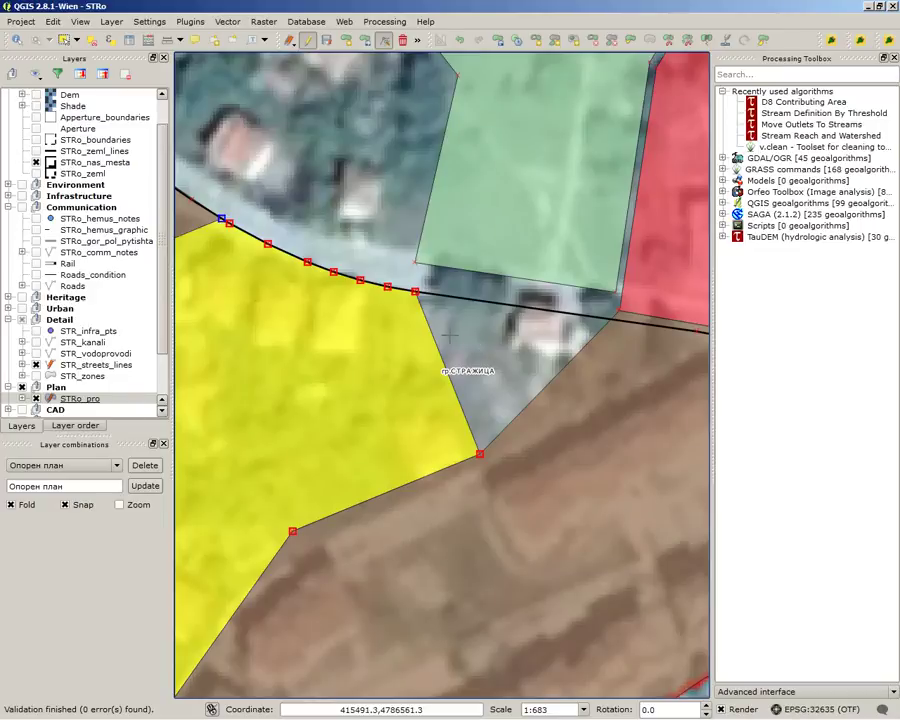
left_click_drag(437, 348, 545, 328)
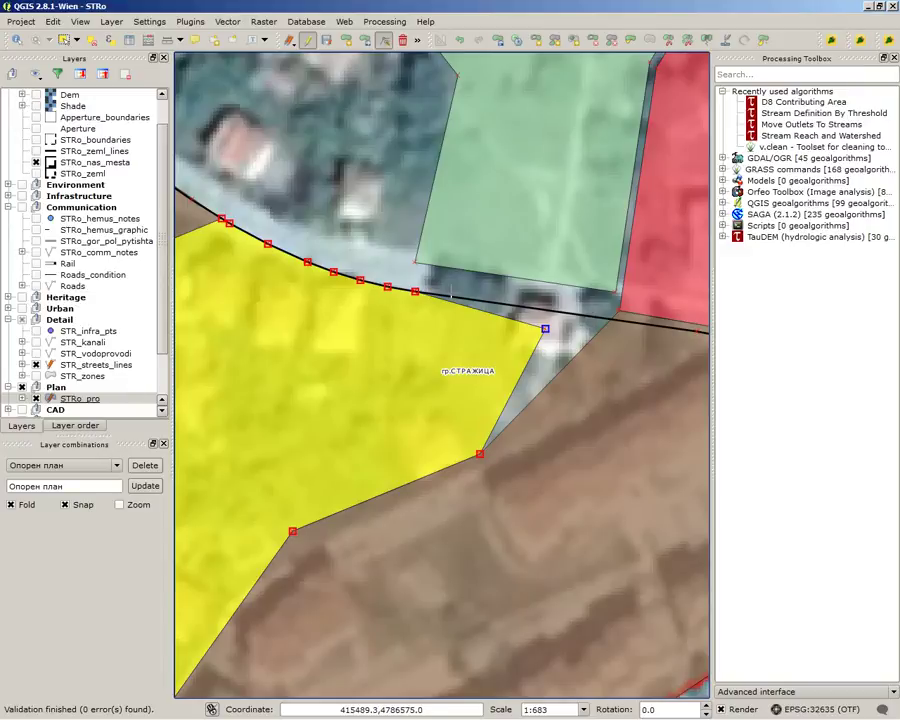
- Set the STR_streets_lines snapping mode to 'to vertex and segment' in Snapping Options
left_click(72, 286)
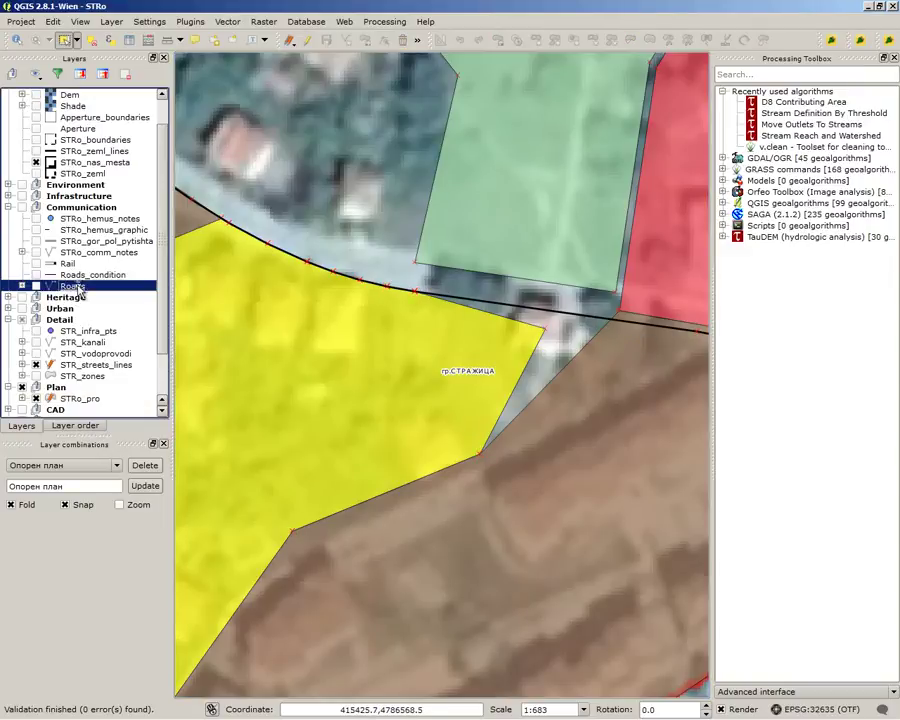
left_click(150, 22)
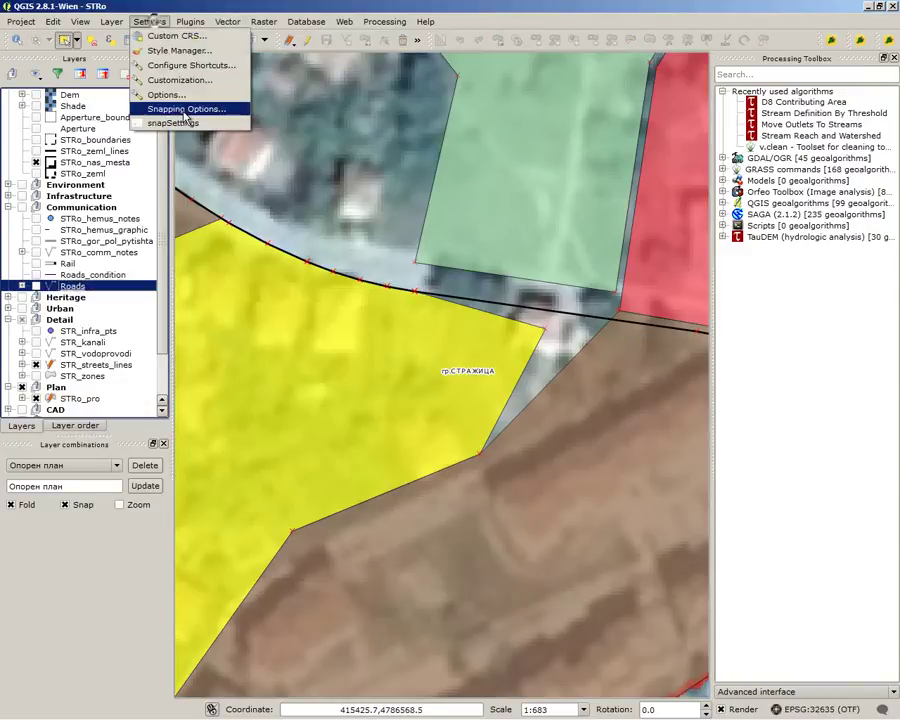
left_click(186, 115)
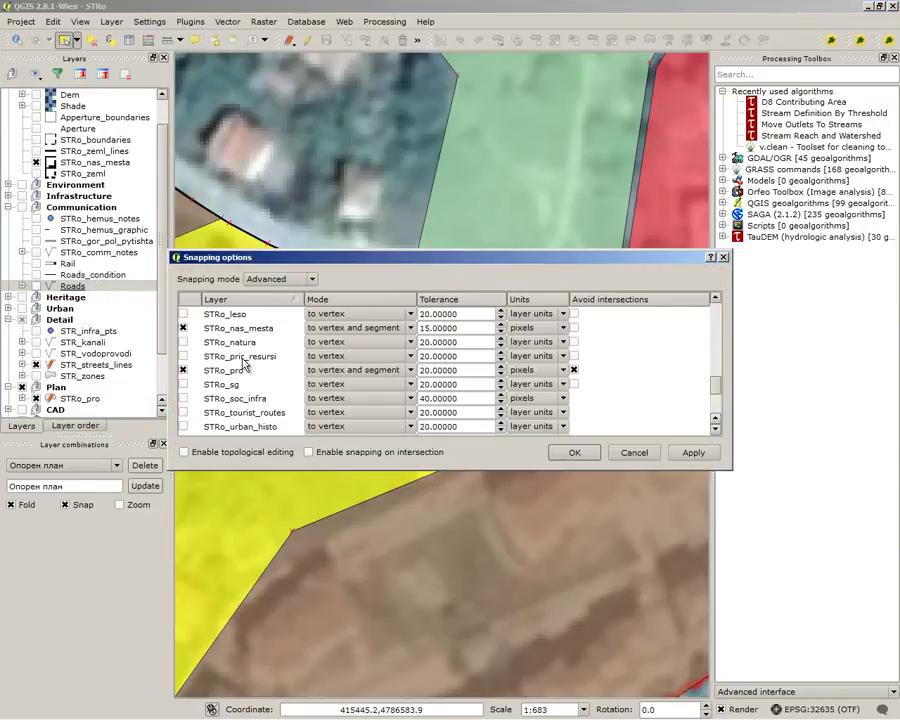
scroll(252, 368, "up", 2)
scroll(252, 371, "up", 5)
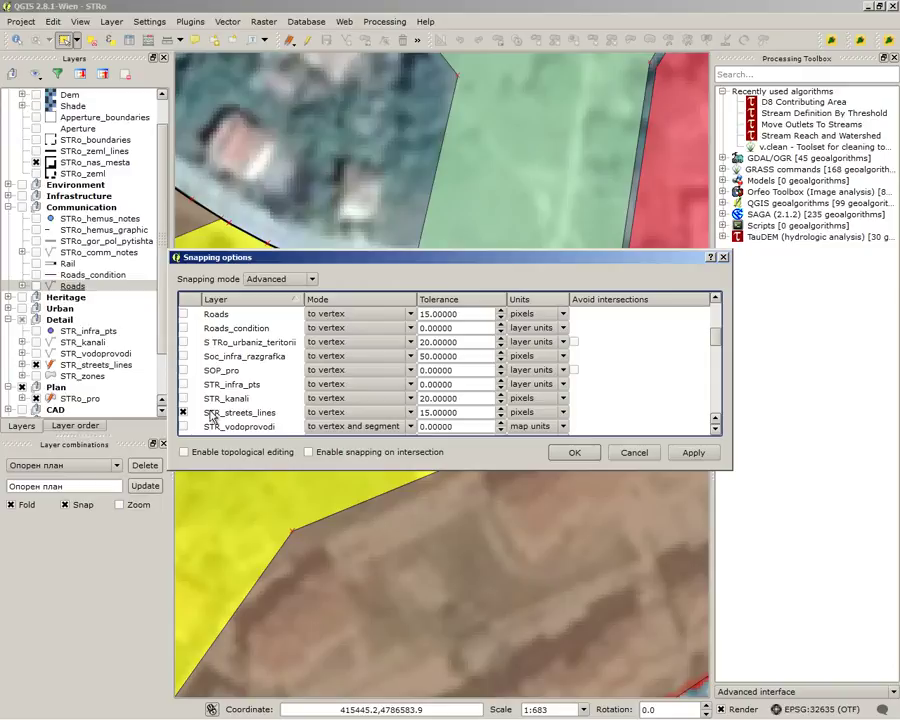
left_click(356, 412)
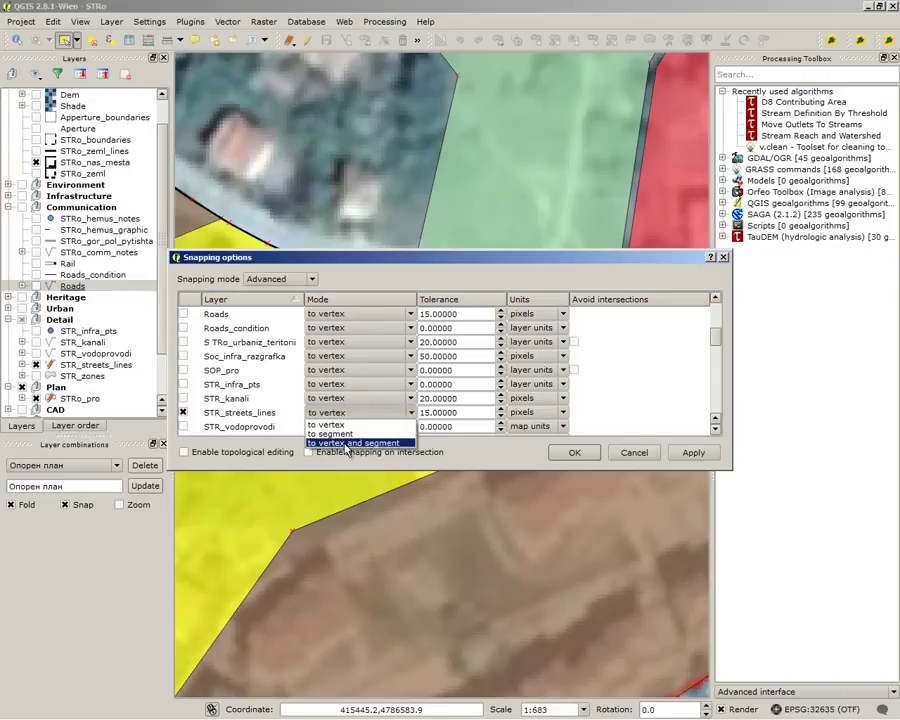
left_click(352, 446)
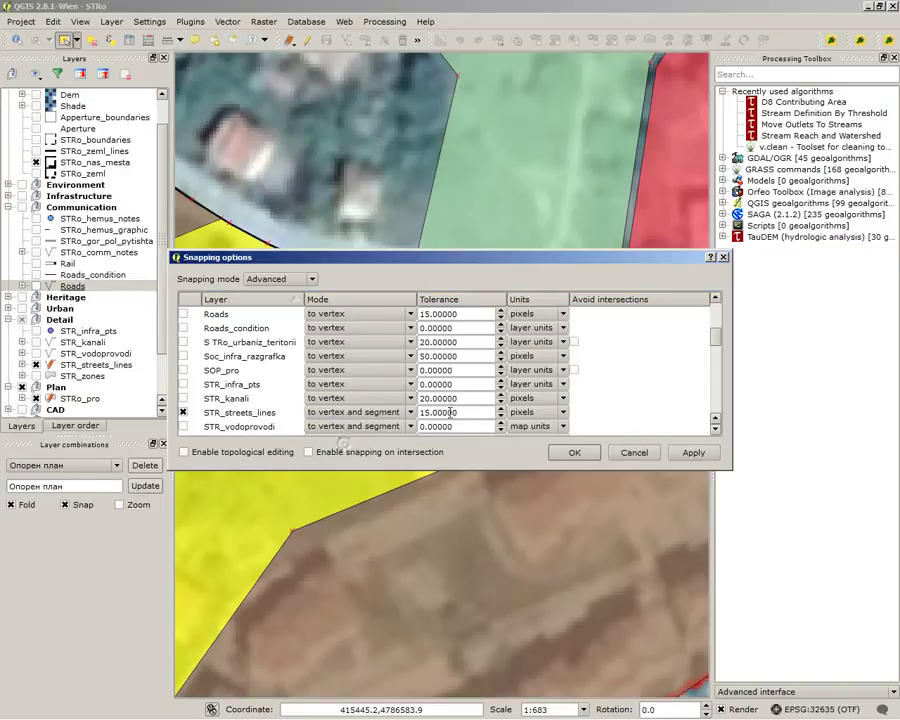
left_click(575, 452)
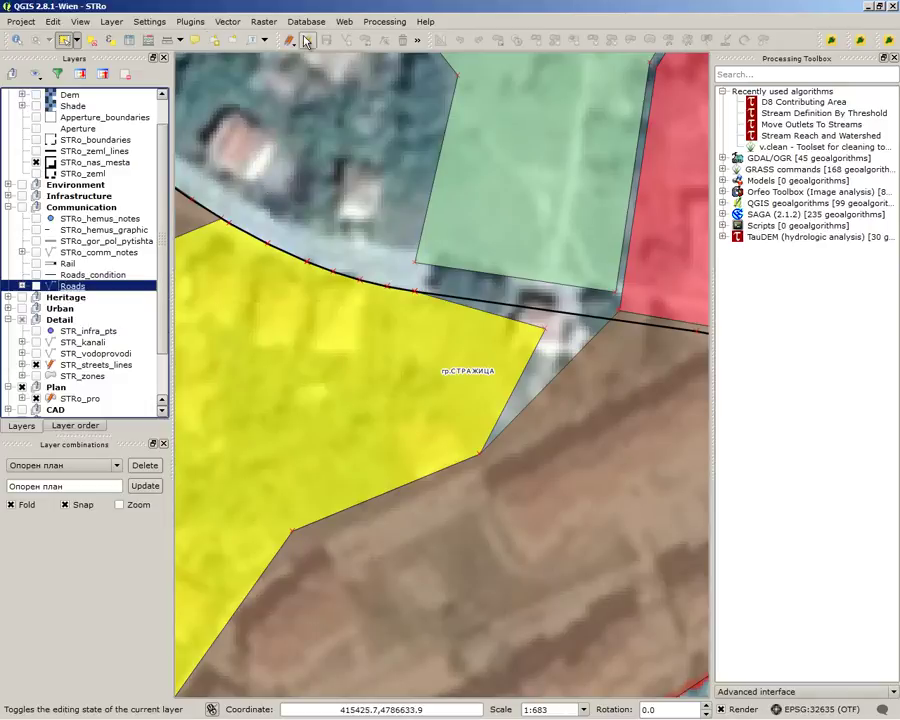
- With STRo_pro active, drag the yellow parcel's east corner onto the street line
left_click(110, 376)
left_click(80, 398)
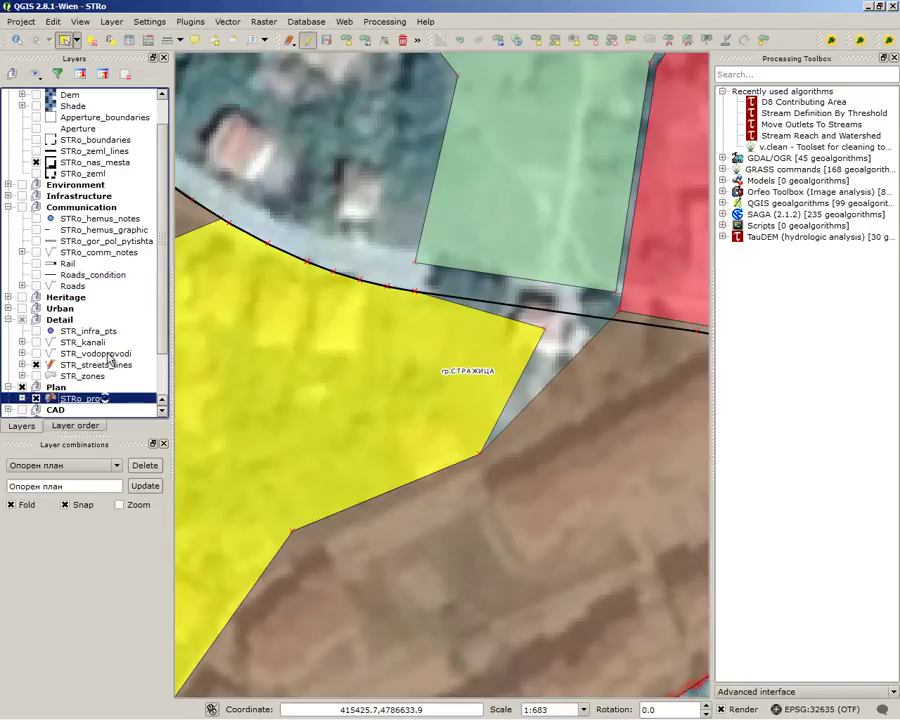
left_click(384, 40)
left_click(546, 333)
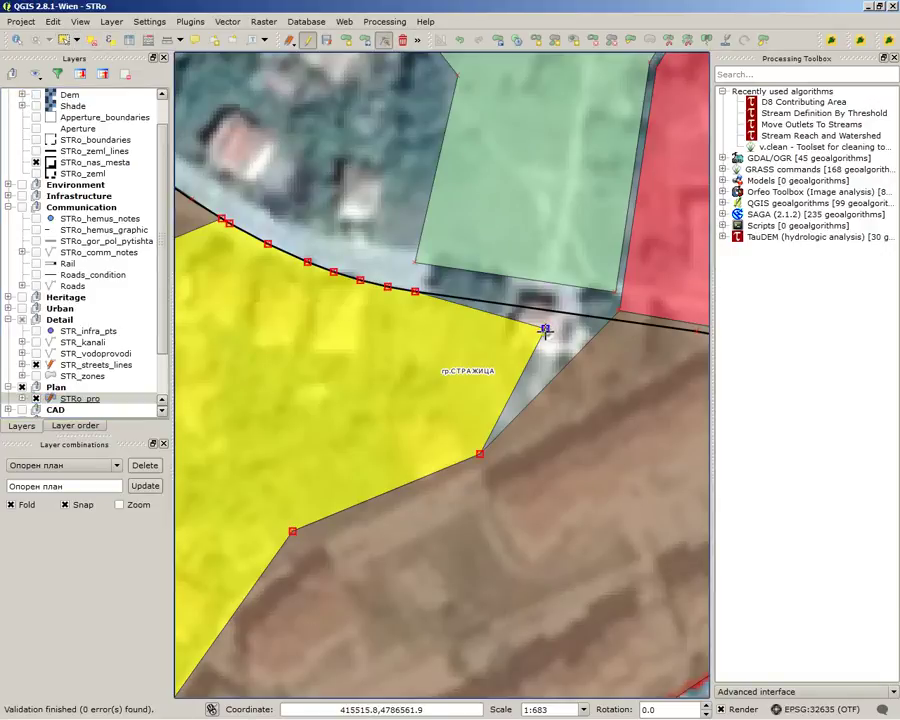
left_click_drag(546, 329, 612, 309)
scroll(597, 331, "up", 1)
scroll(527, 349, "down", 1)
scroll(583, 348, "up", 1)
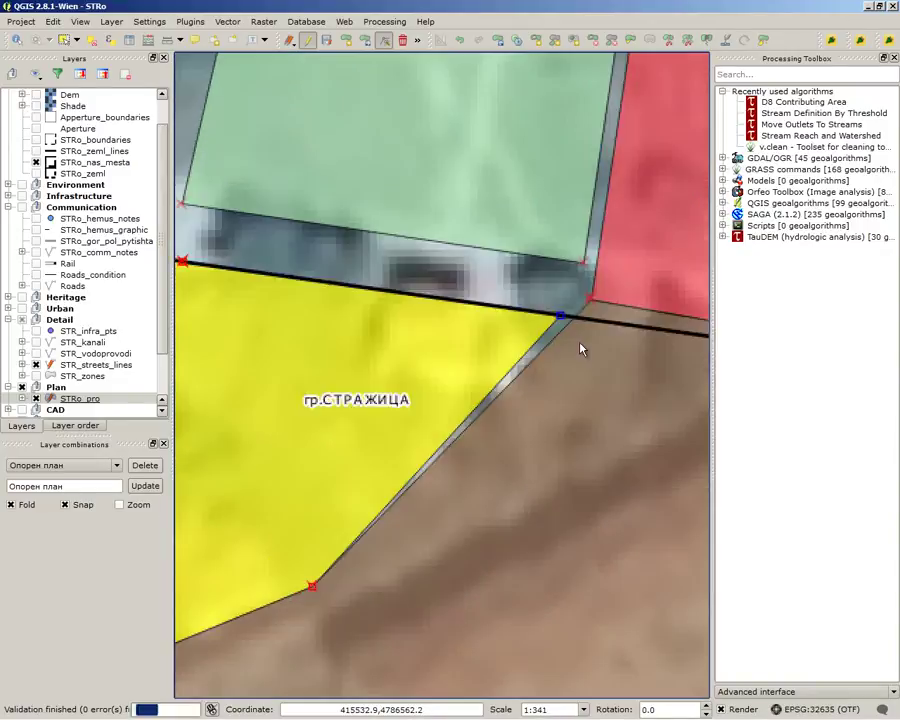
- Undo the accidental move of the brown and red parcels' shared corner, then select the brown parcel
mouse_move(591, 299)
left_mouse_down()
mouse_move(588, 355)
mouse_move(591, 299)
left_mouse_up()
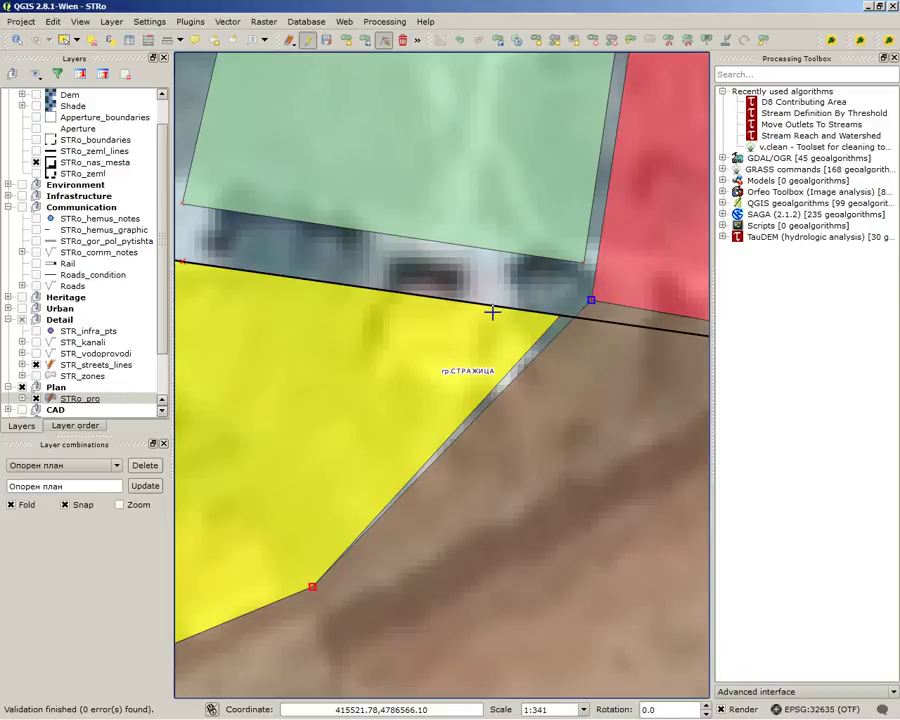
scroll(492, 312, "down", 1)
scroll(598, 322, "up", 1)
scroll(598, 322, "down", 1)
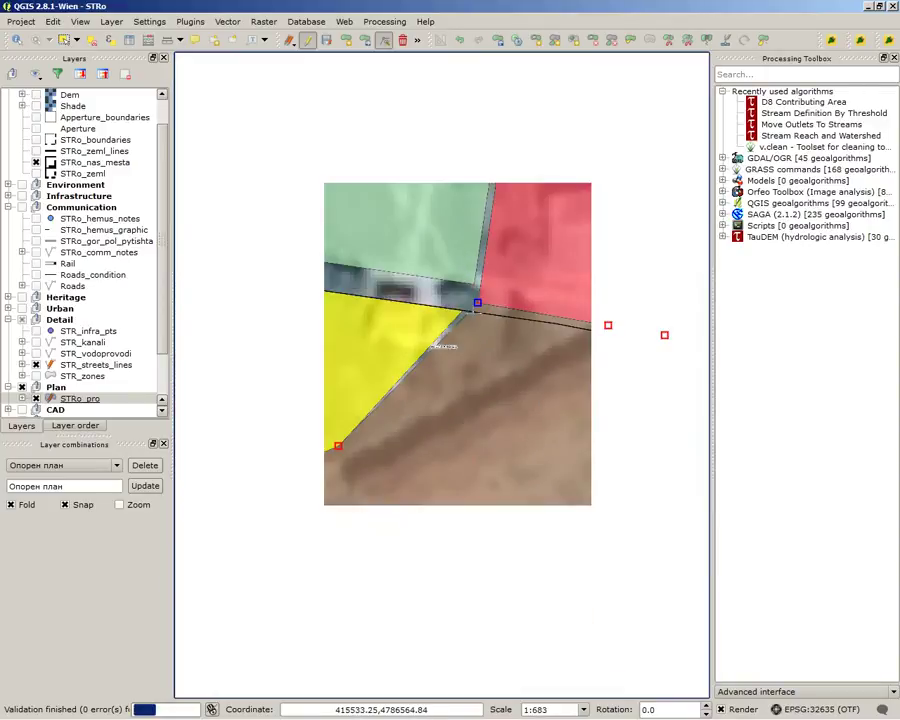
scroll(477, 302, "up", 1)
key("ctrl+z")
scroll(462, 307, "down", 1)
scroll(462, 307, "up", 1)
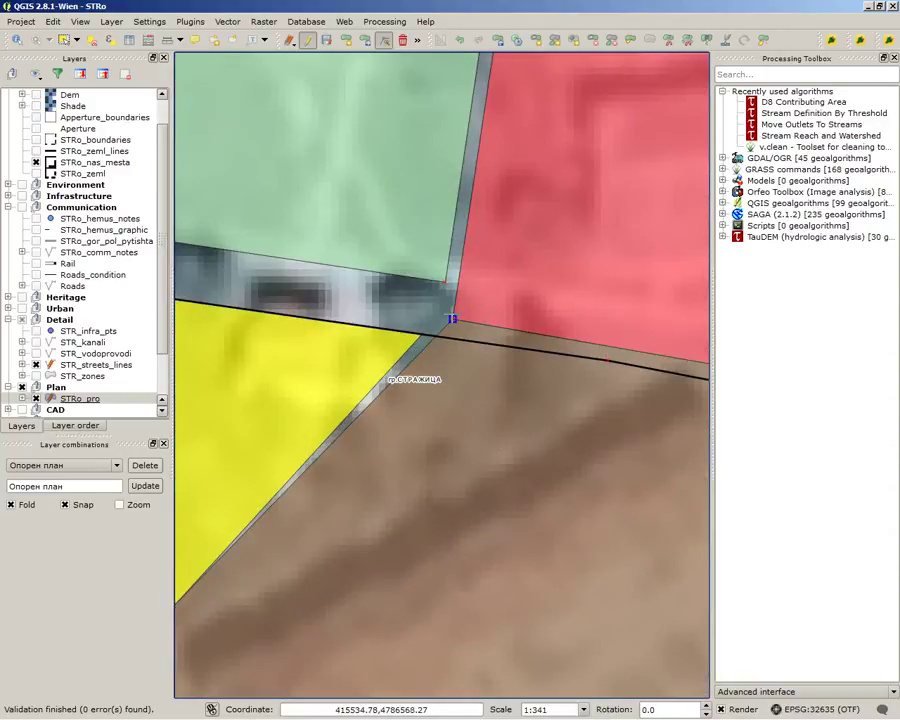
left_click(453, 318)
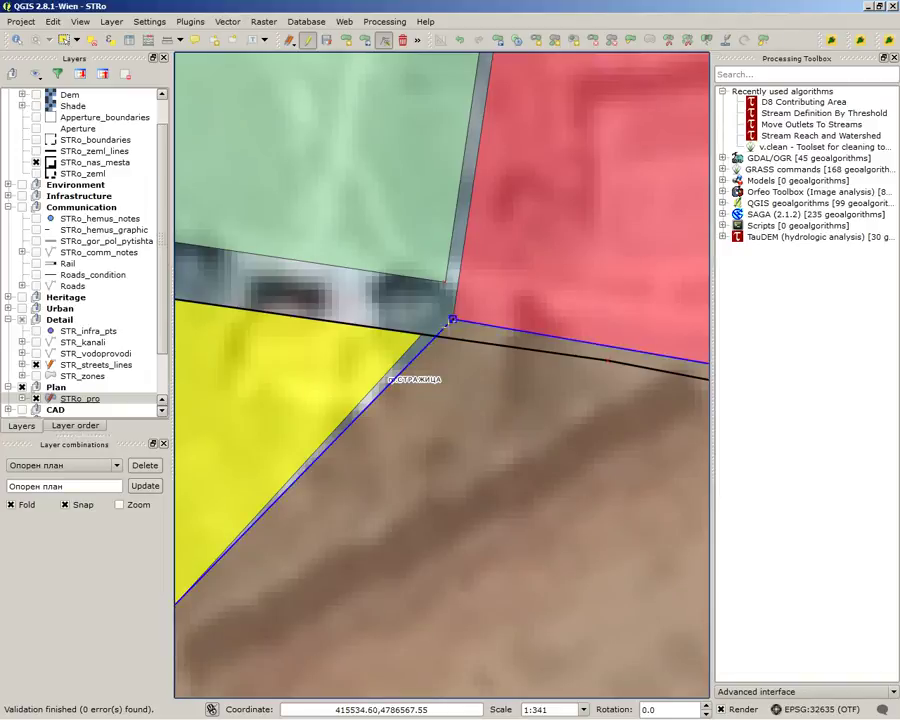